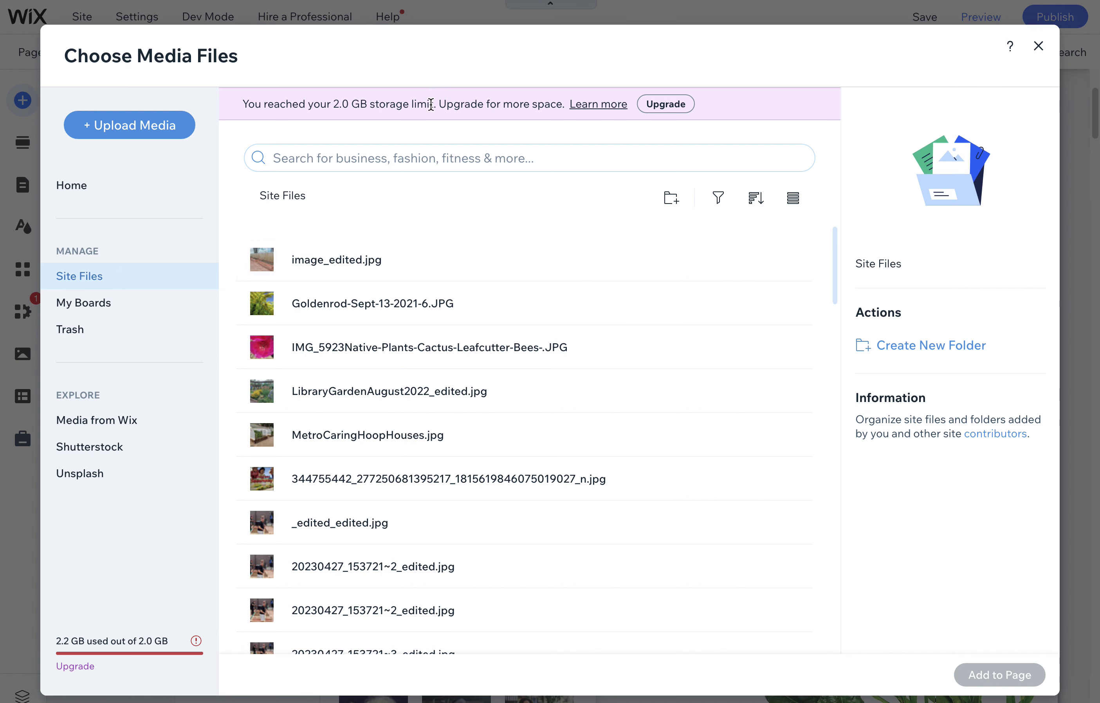
Step: Note the 2.0 GB storage limit and view image_edited.jpg's file info
left_click_drag(434, 104, 336, 105)
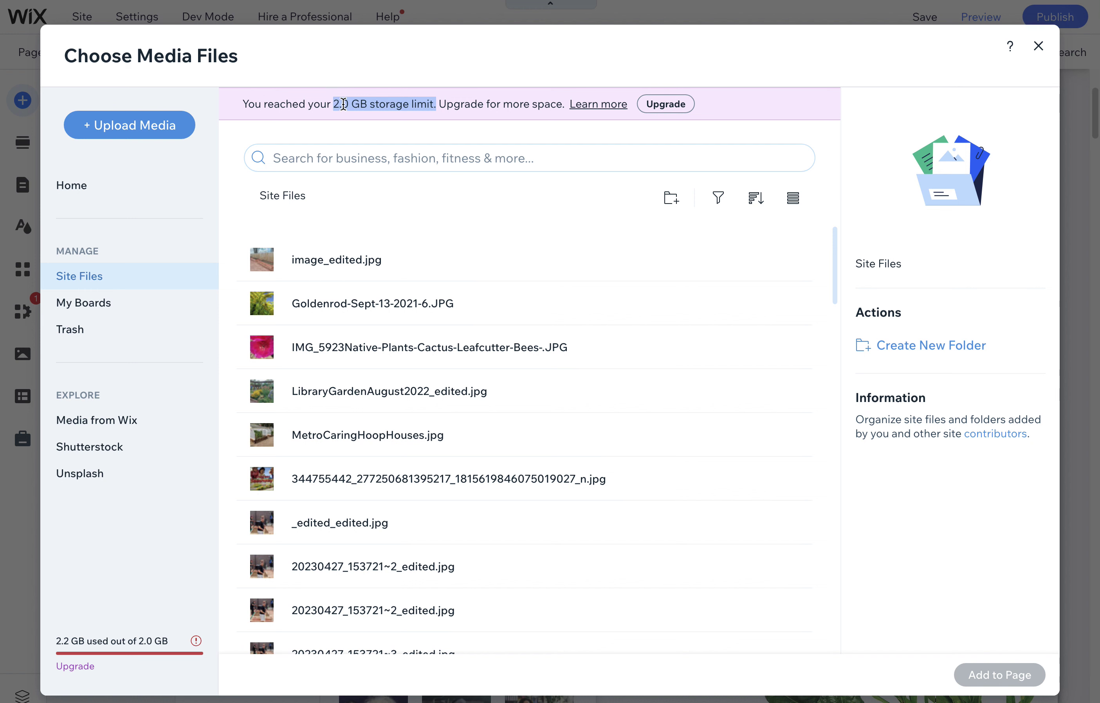
left_click_drag(334, 105, 366, 104)
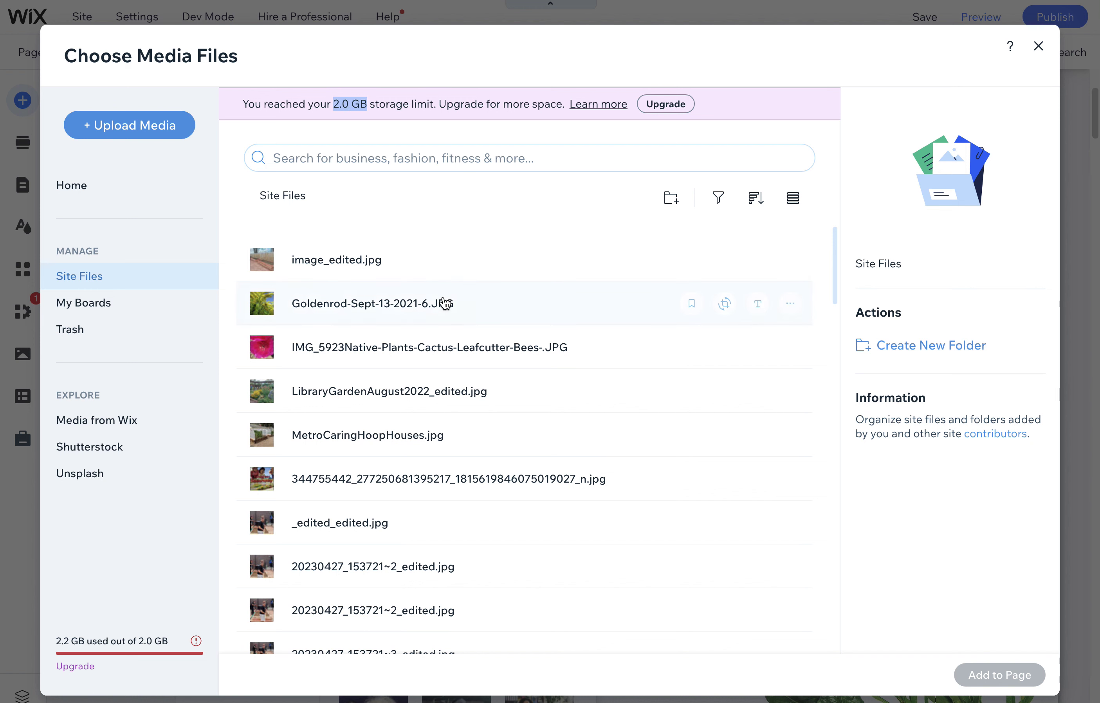
left_click(331, 270)
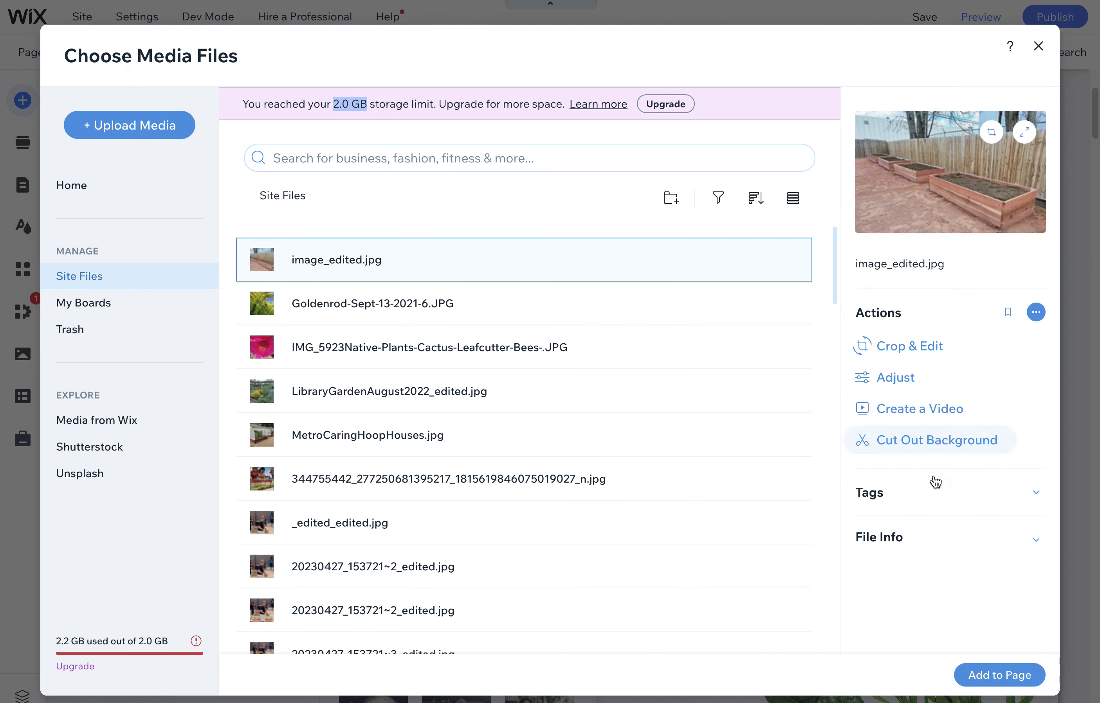
left_click(892, 539)
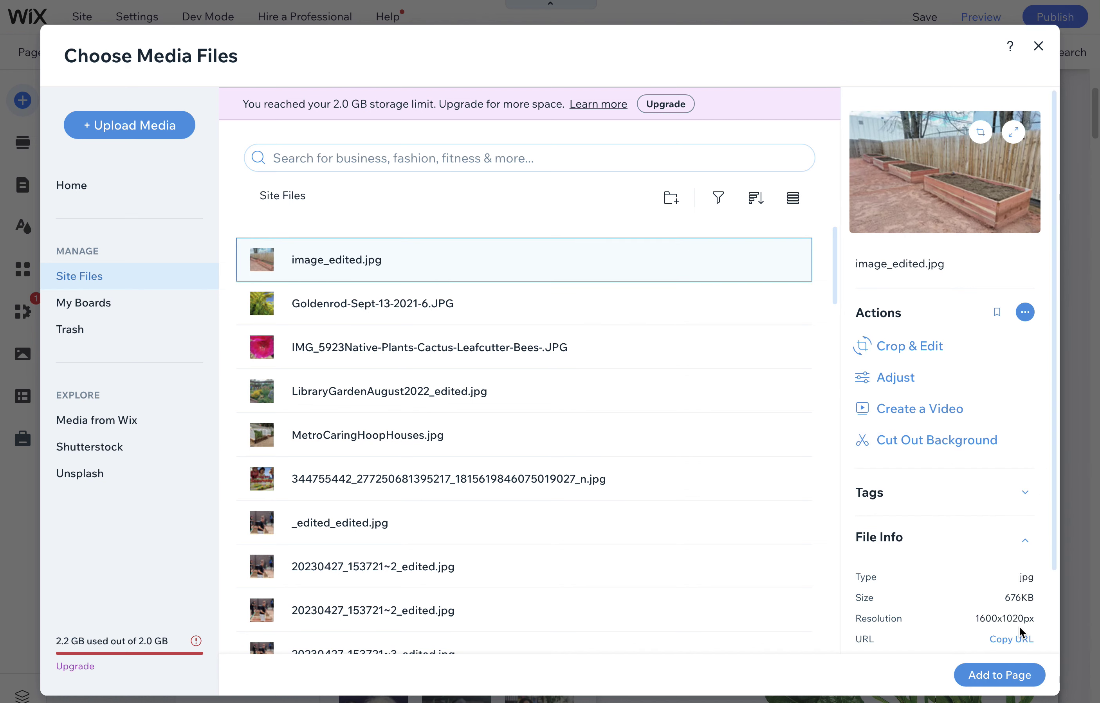
left_click_drag(1055, 500, 1024, 572)
Step: Compare Goldenrod-Sept-13-2021-6.JPG's info (2.8MB, 4000x3000px) with LibraryGardenAugust2022_edited.jpg's
left_click(325, 310)
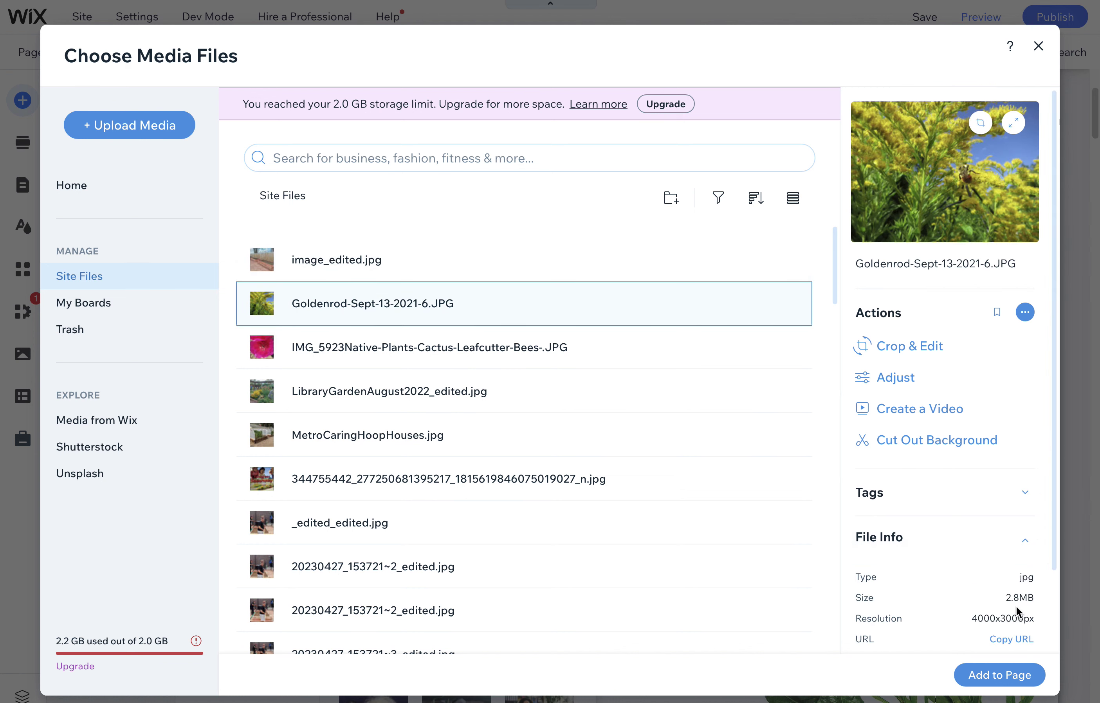
left_click_drag(1007, 597, 1042, 601)
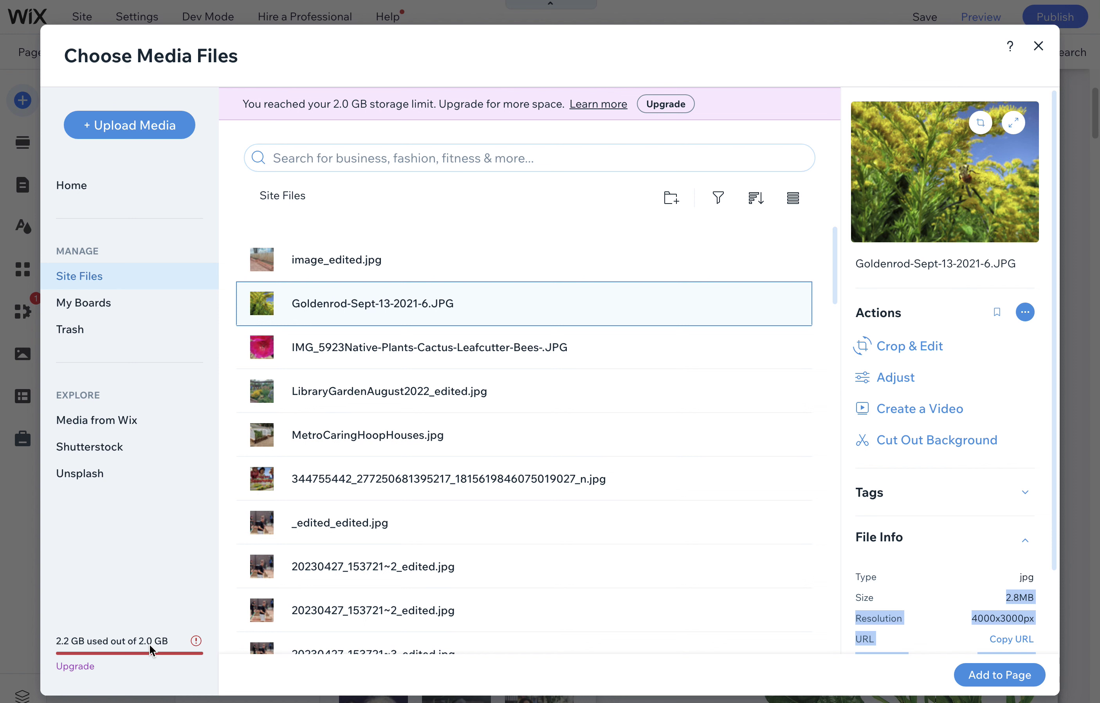
left_click(397, 391)
left_click(880, 548)
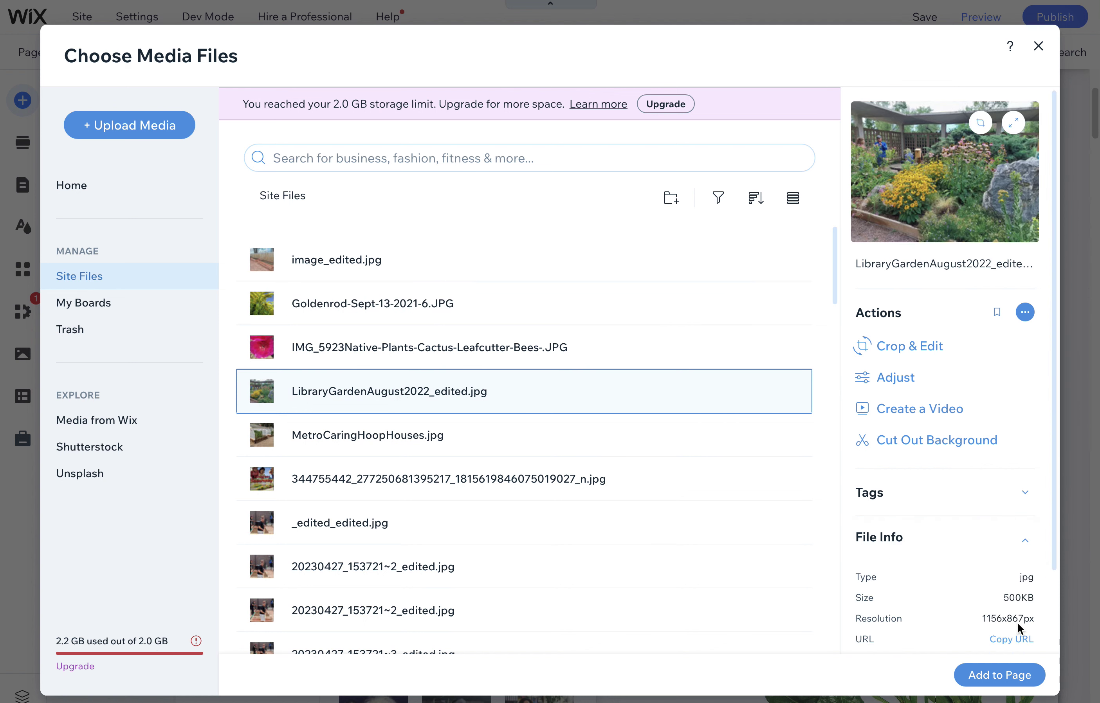
left_click(400, 437)
left_click(407, 320)
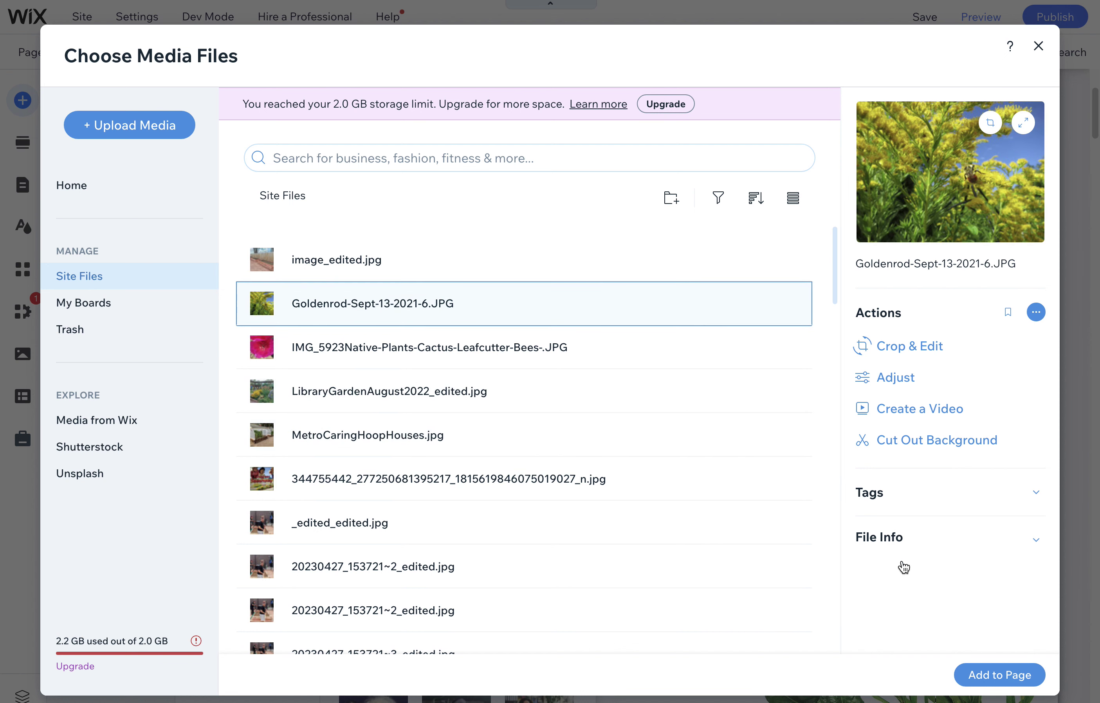
left_click(881, 544)
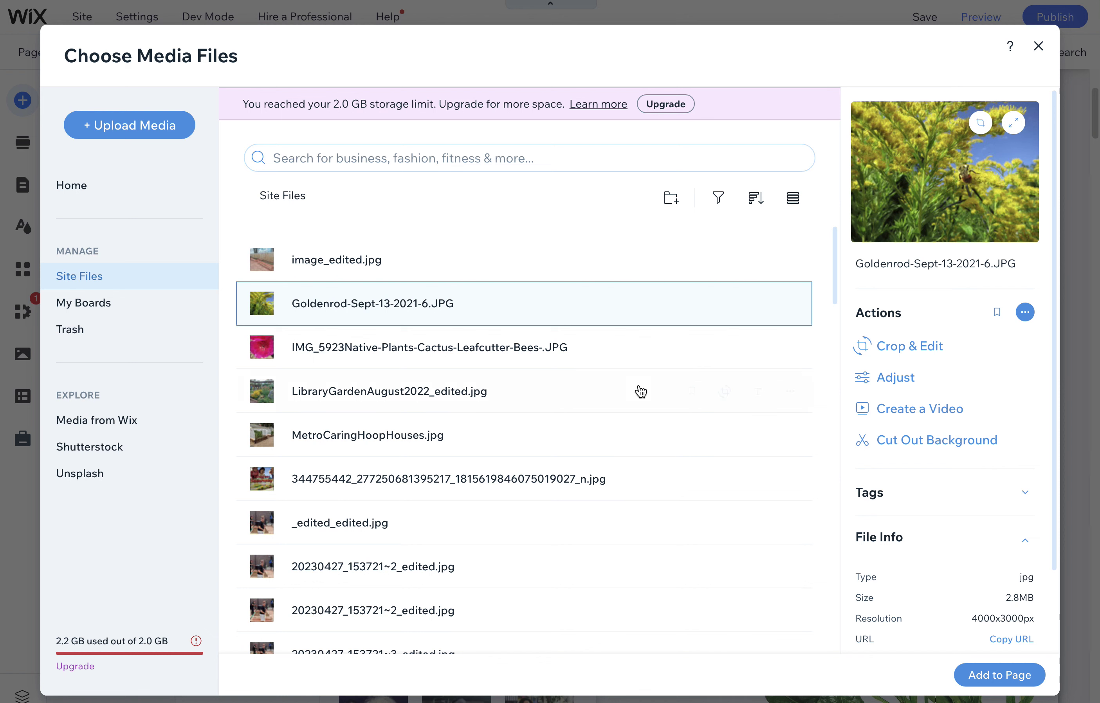
Step: Open the more-actions menu on the Goldenrod-Sept-13-2021-6.JPG row
mouse_move(548, 317)
left_click(792, 305)
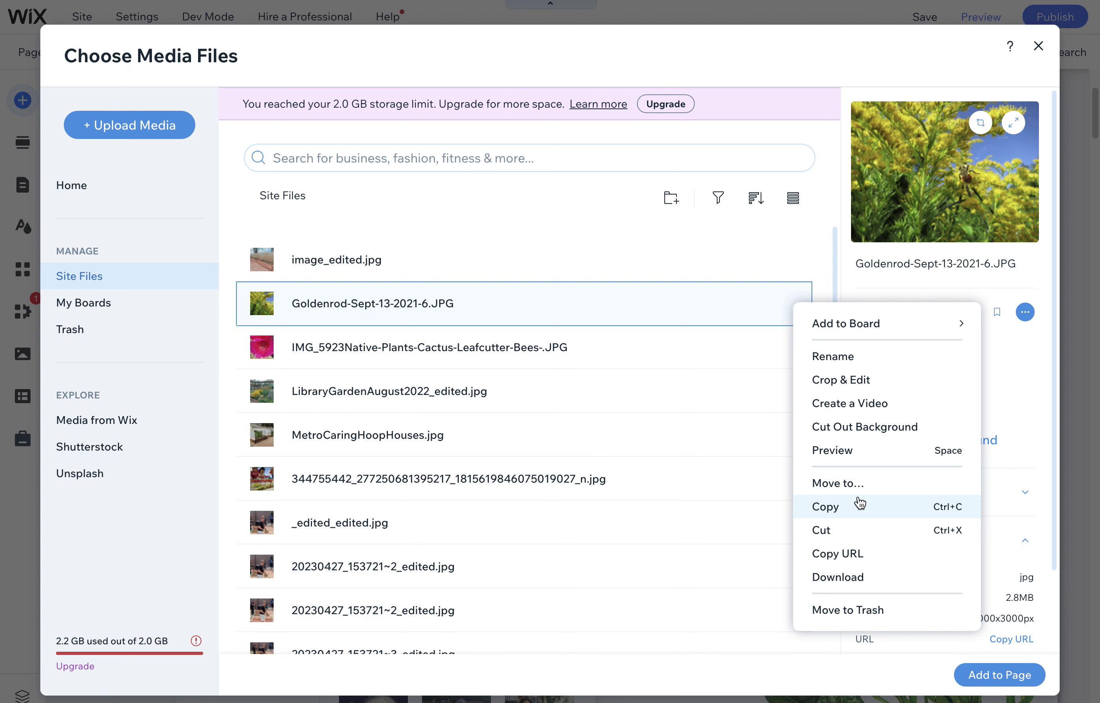
Step: Dismiss the goldenrod file's actions menu, reopen it, then dismiss it again
left_click(1027, 622)
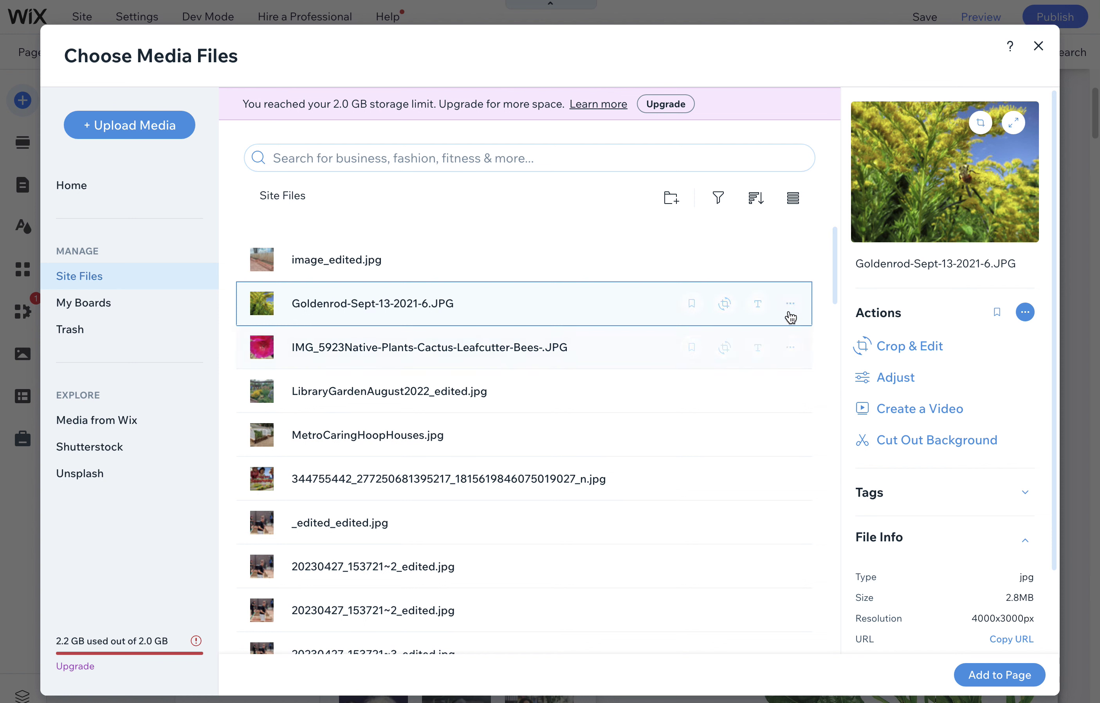
left_click(790, 305)
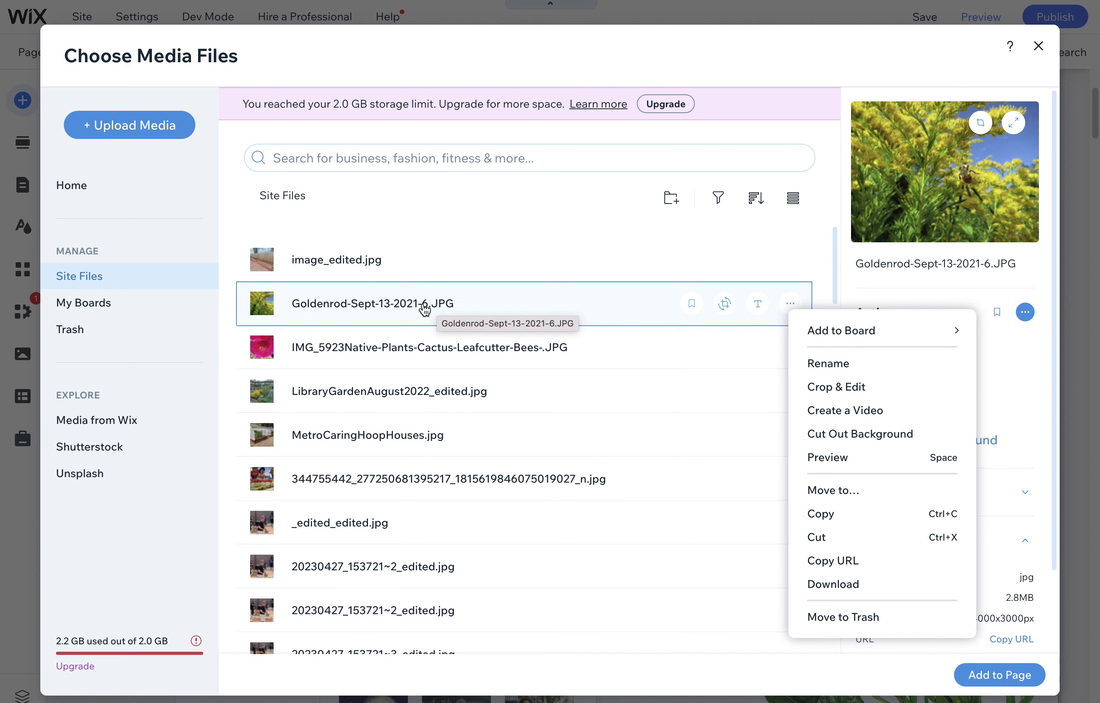
left_click(382, 309)
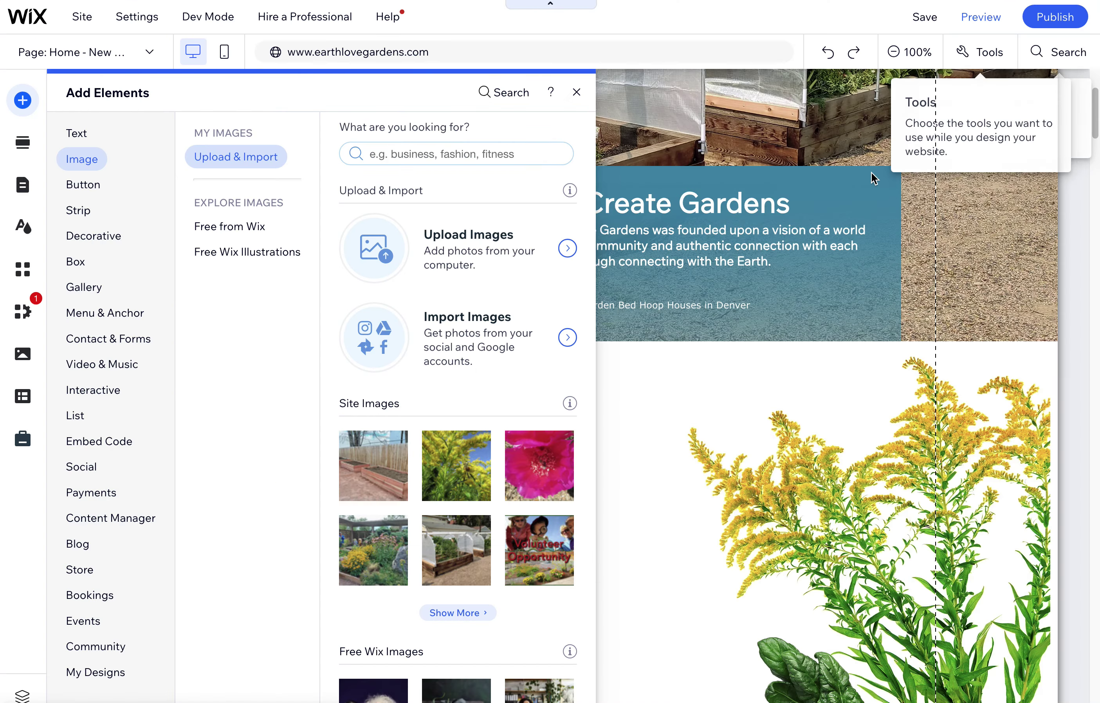
Step: Close the media library and Add Elements panel, returning to the goldenrod image on the canvas
left_click(1039, 45)
left_click(762, 478)
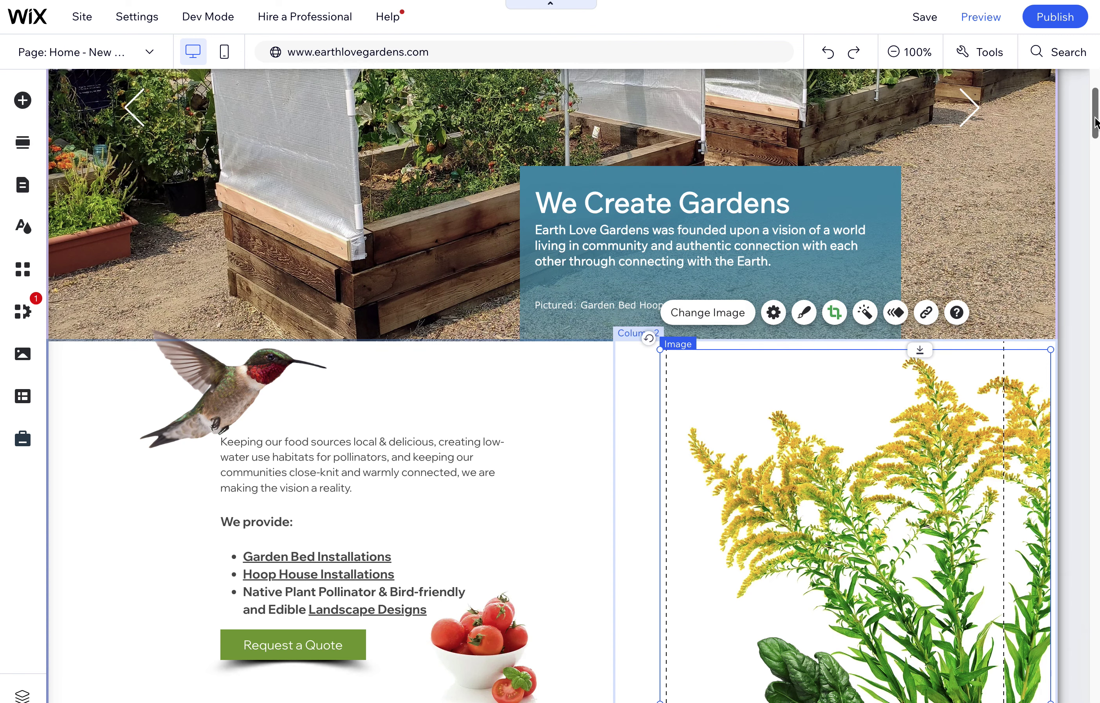
left_click_drag(1094, 118, 1095, 132)
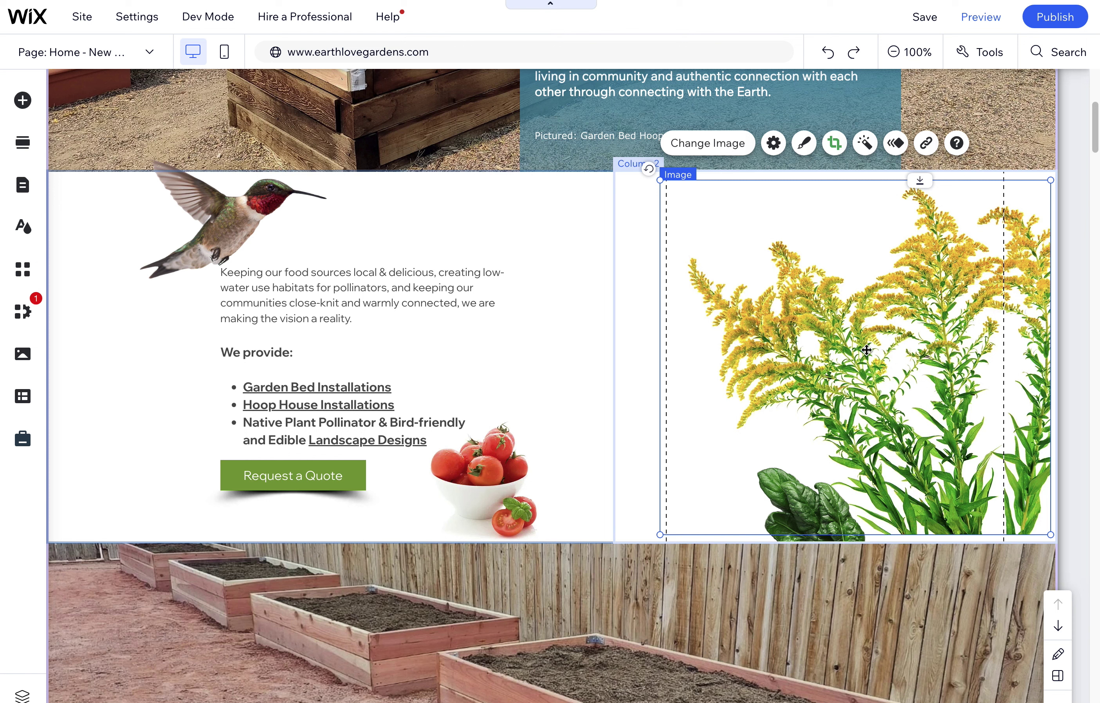
left_click(720, 150)
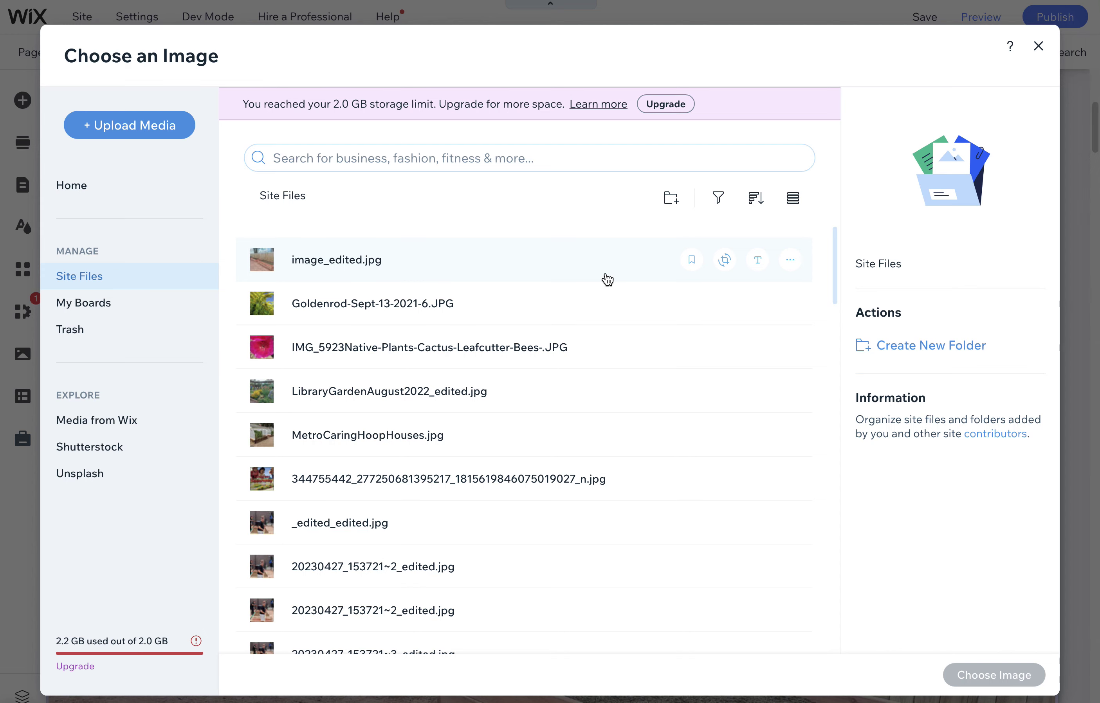
scroll(827, 287, "down", 2)
scroll(828, 287, "down", 20)
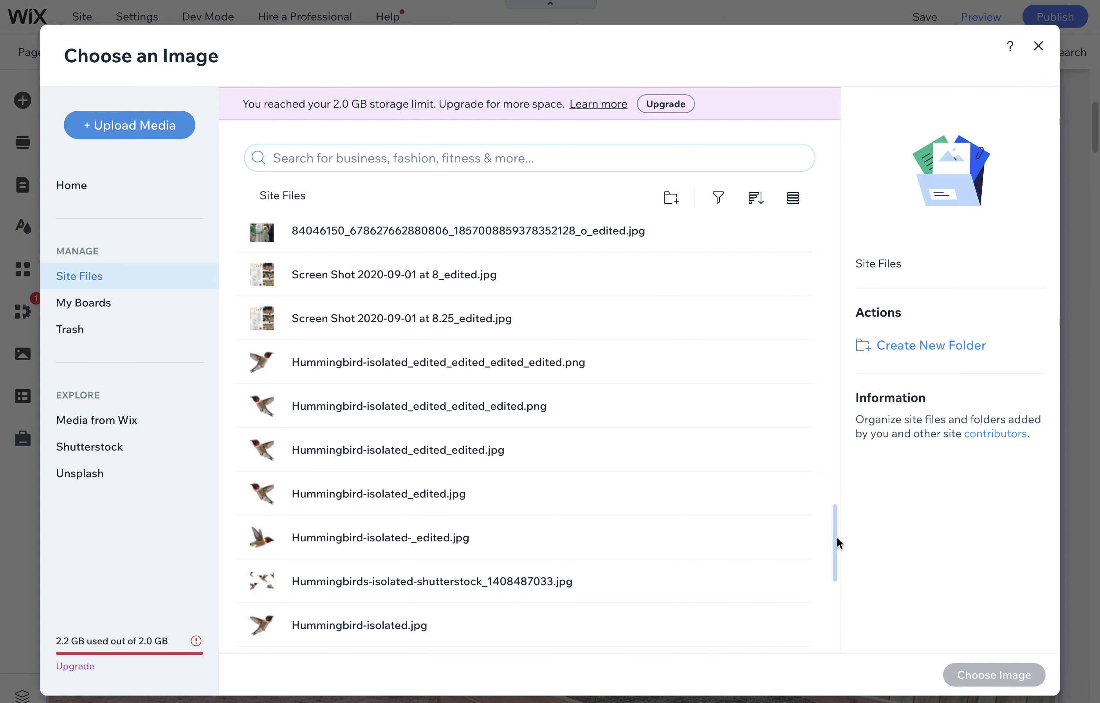
left_click_drag(834, 541, 818, 629)
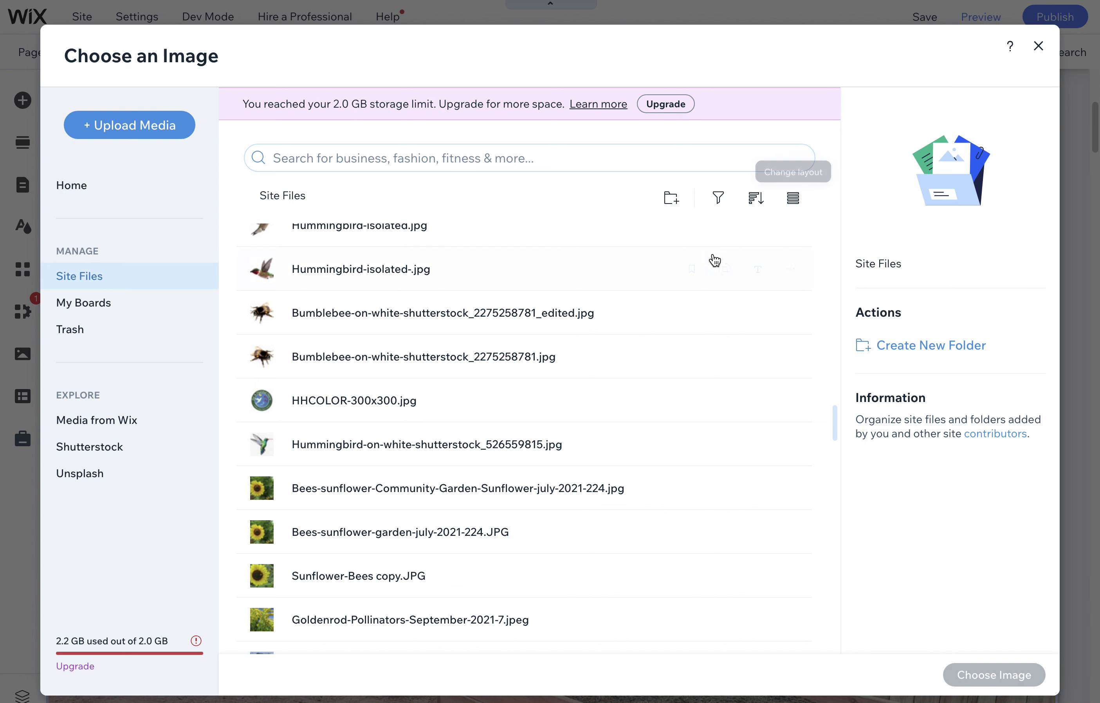
left_click(758, 202)
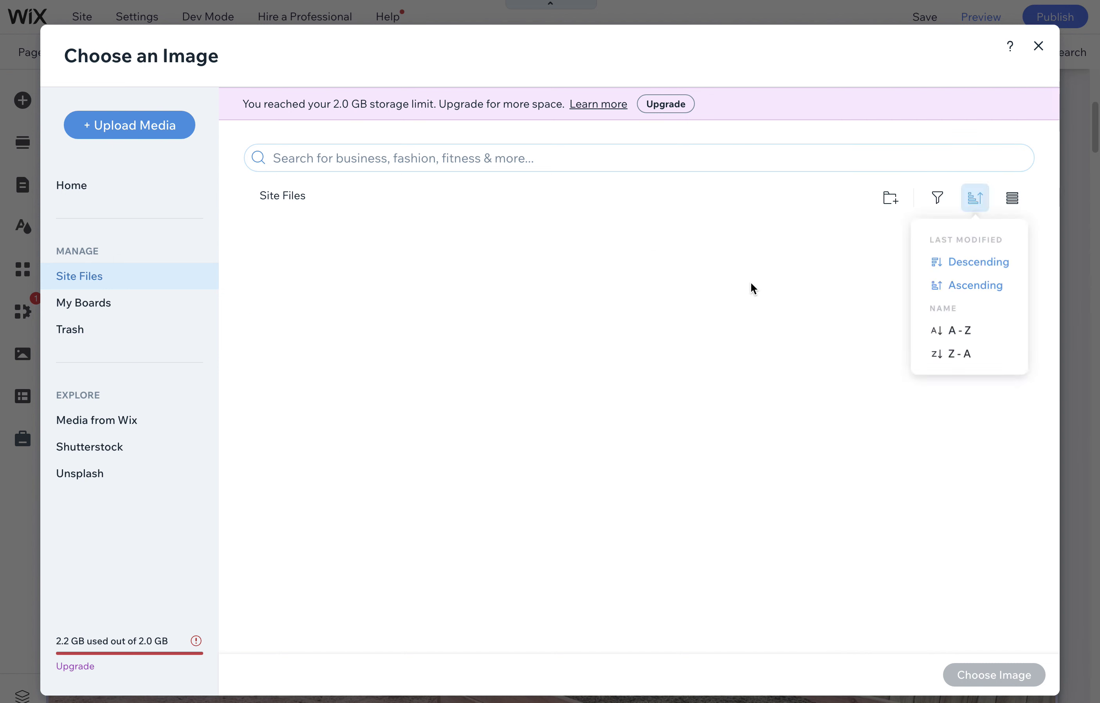
mouse_move(754, 204)
left_click(751, 263)
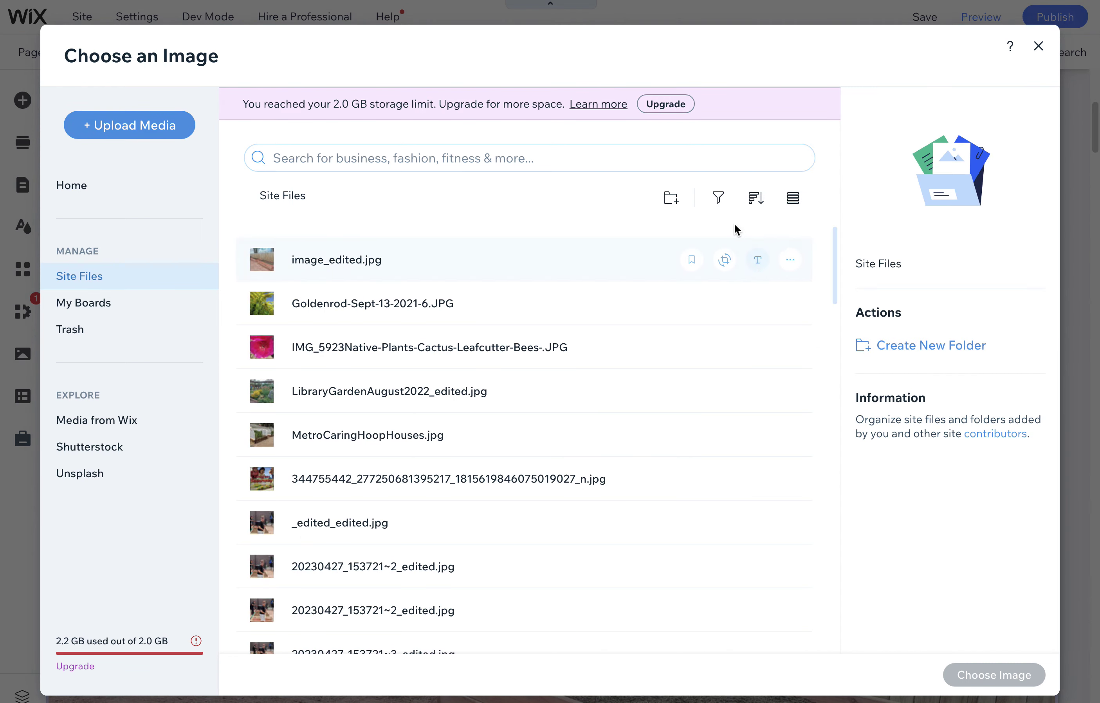
left_click(718, 198)
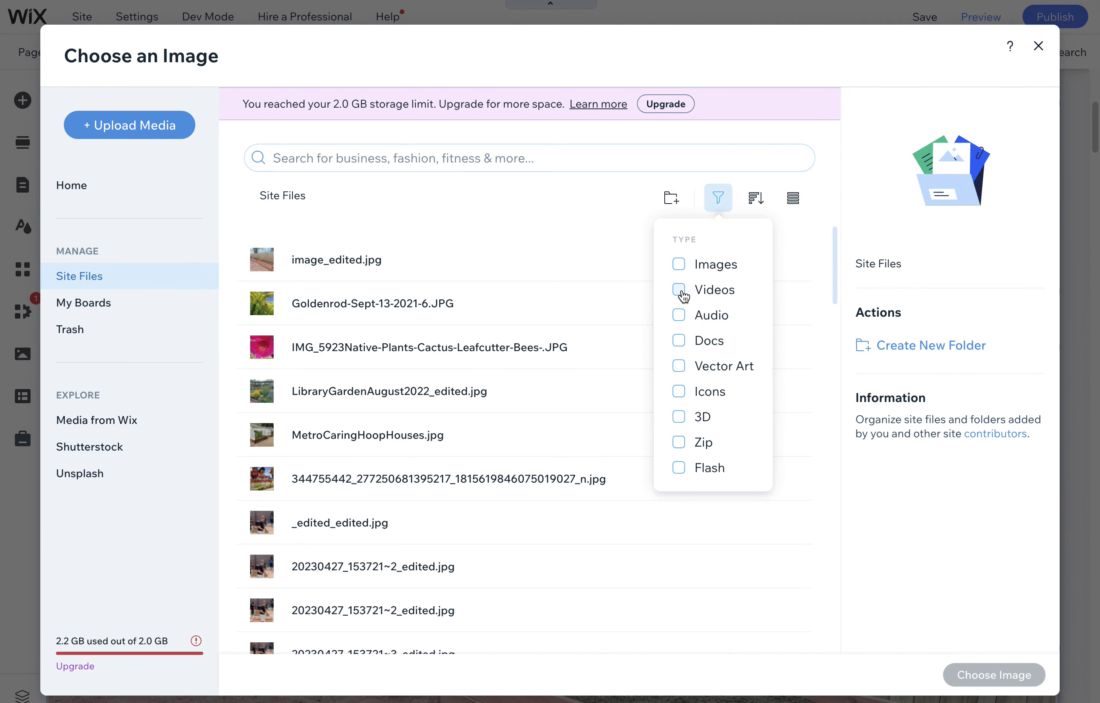
left_click(680, 290)
left_click(717, 197)
left_click(718, 198)
left_click(683, 268)
left_click(718, 198)
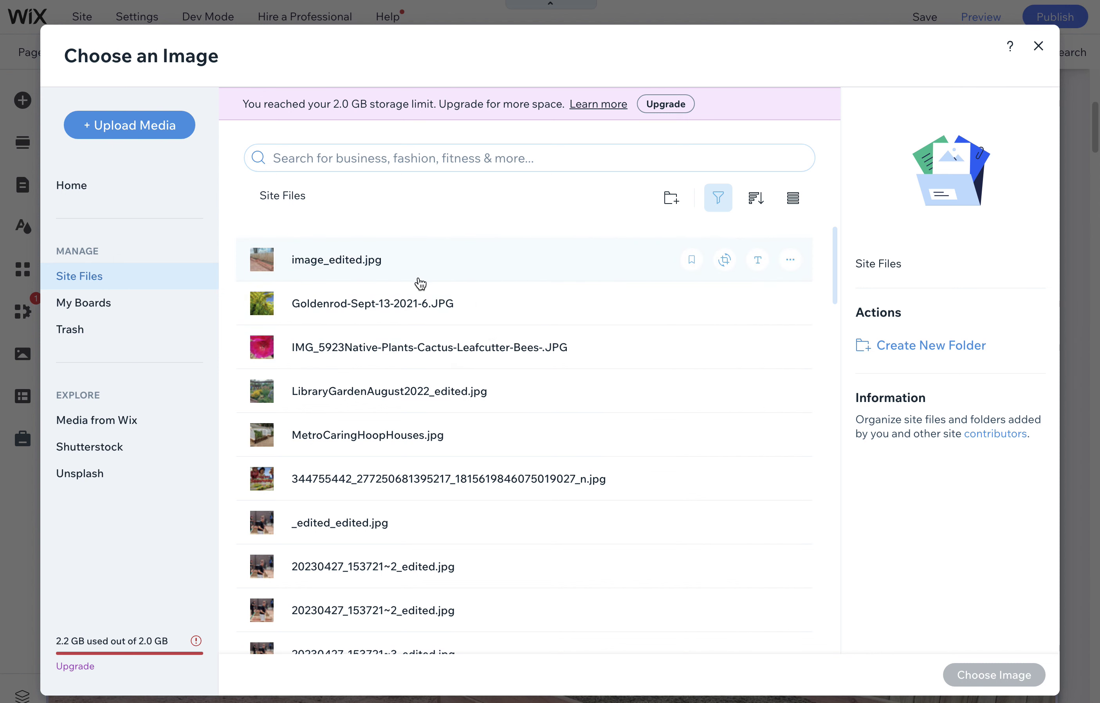
left_click(1035, 47)
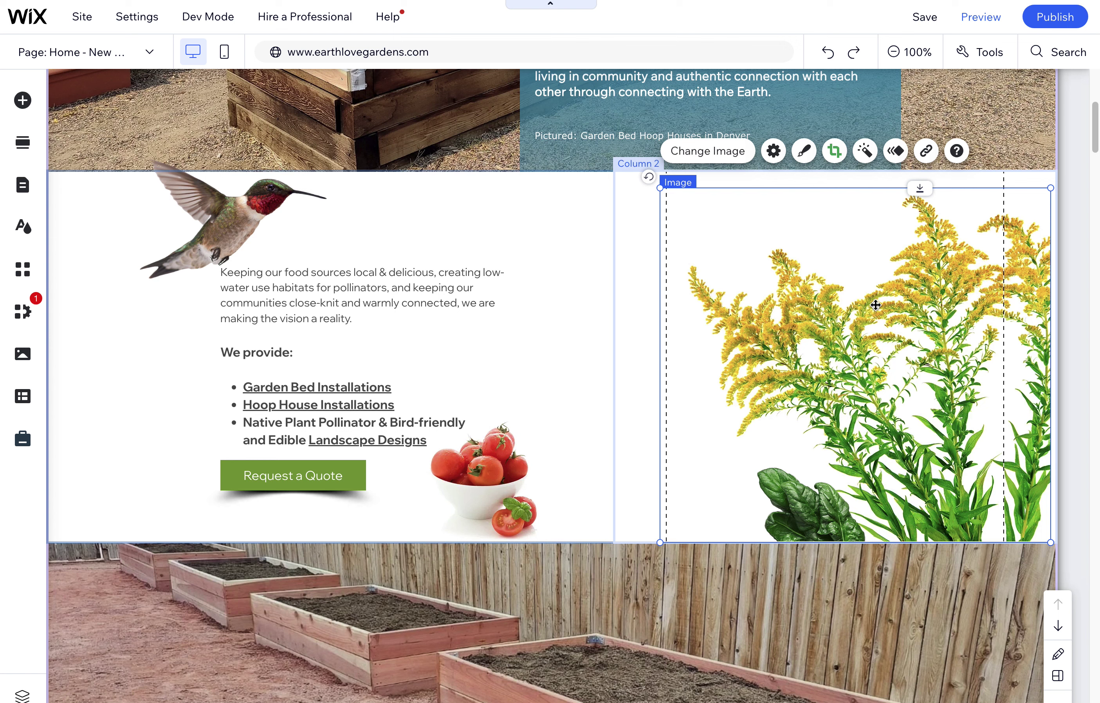
Step: Open the goldenrod image's picker, close it, reopen it, and close it again unchanged
left_click(698, 149)
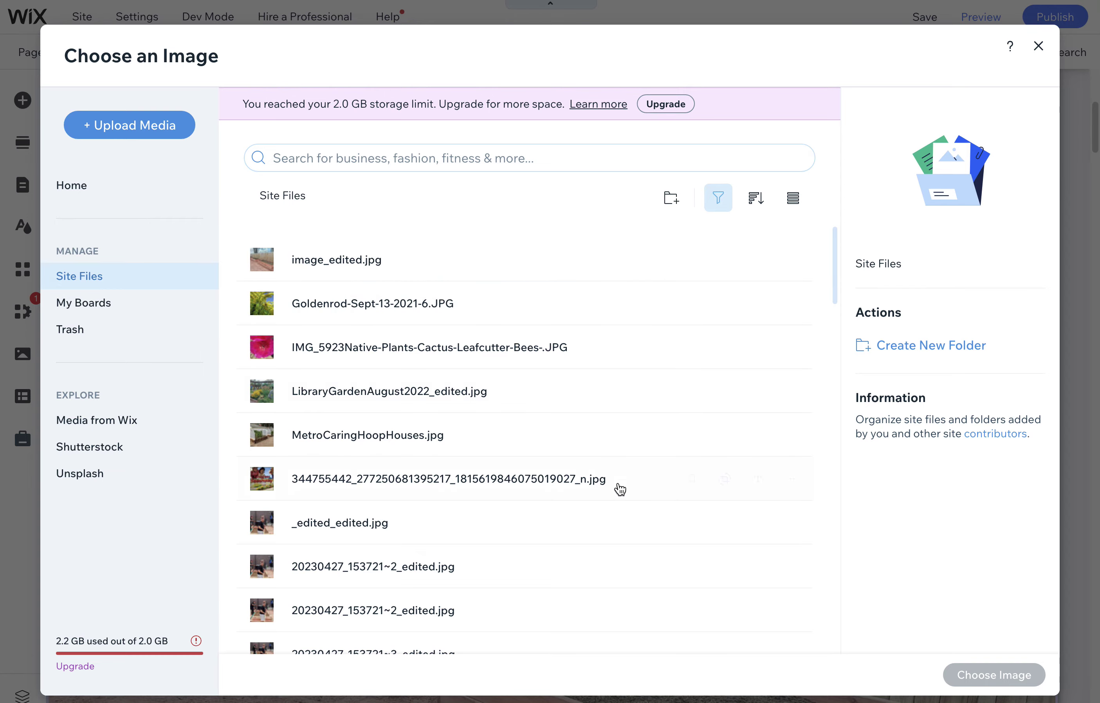
mouse_move(836, 253)
left_mouse_down()
mouse_move(808, 609)
mouse_move(837, 254)
left_mouse_up()
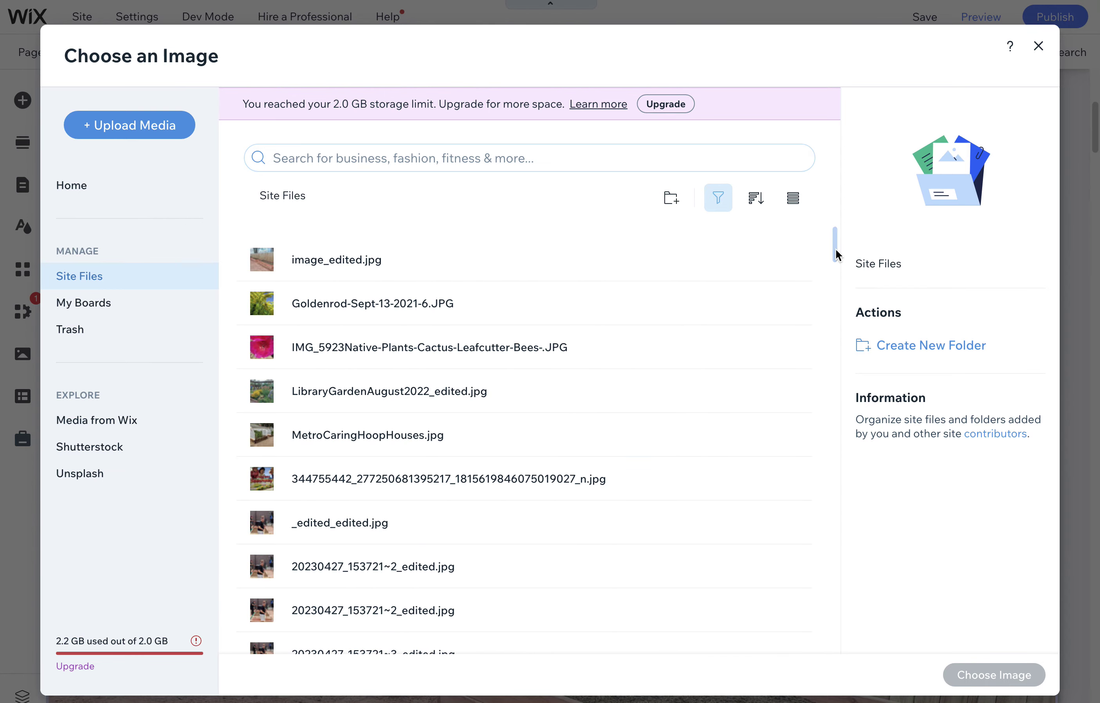
left_click(1032, 53)
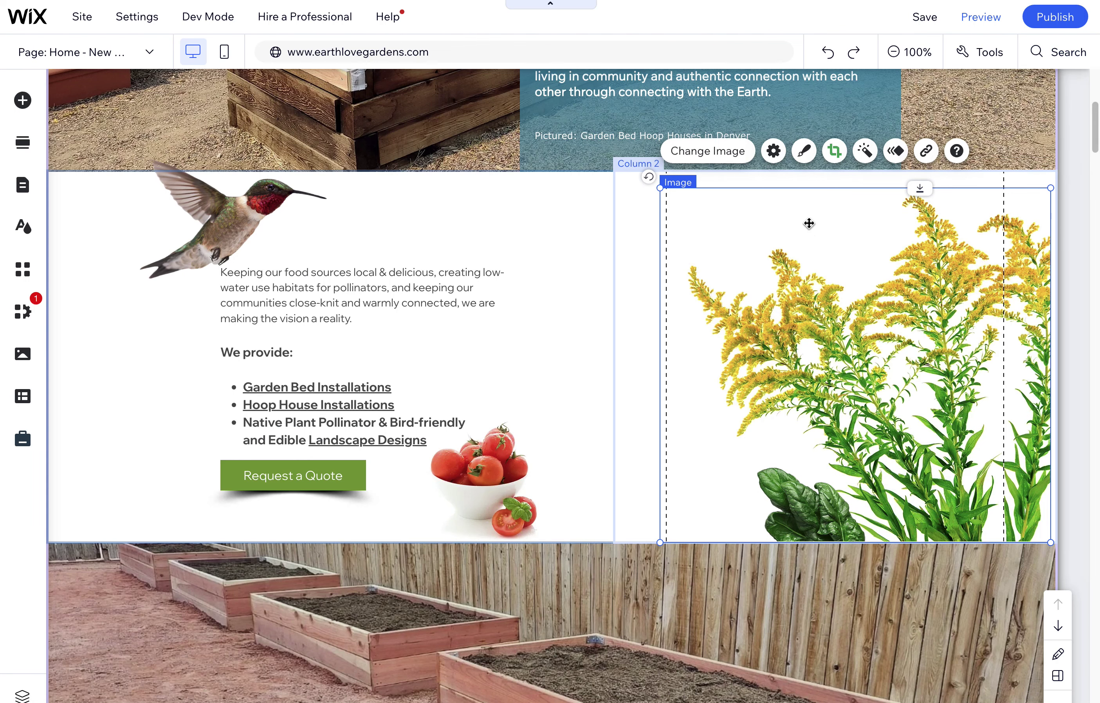
left_click(724, 161)
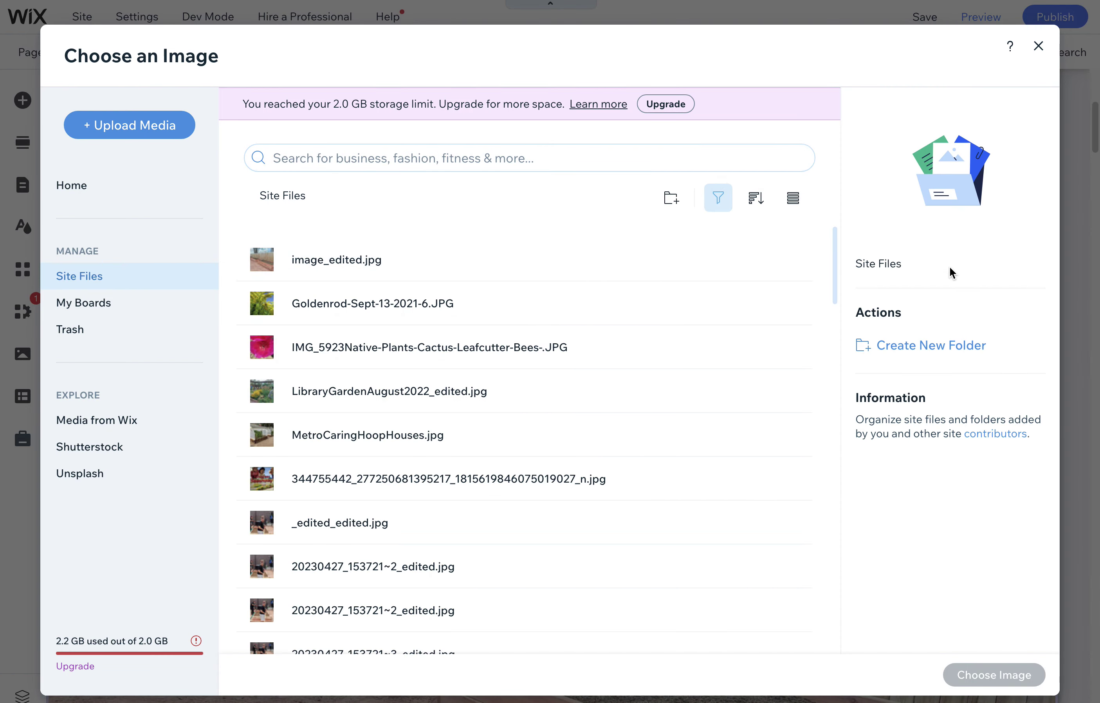
mouse_move(748, 279)
left_click(1039, 46)
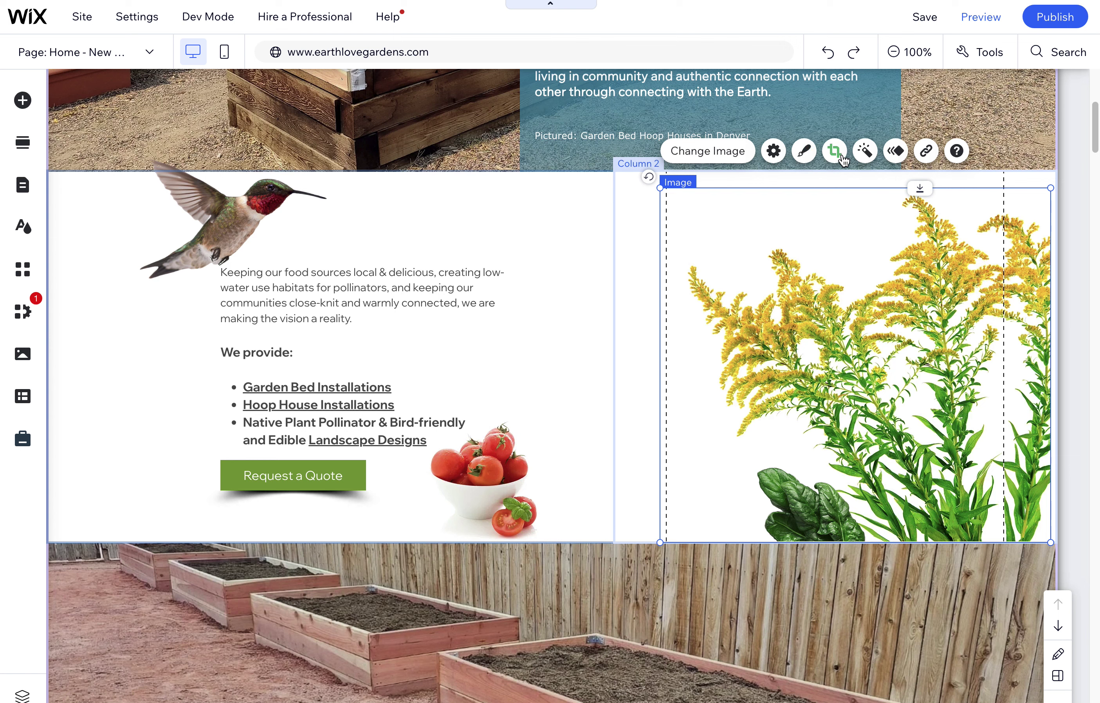
Step: Open the goldenrod image's Settings and select the whole tooltip text without editing it
left_click(773, 150)
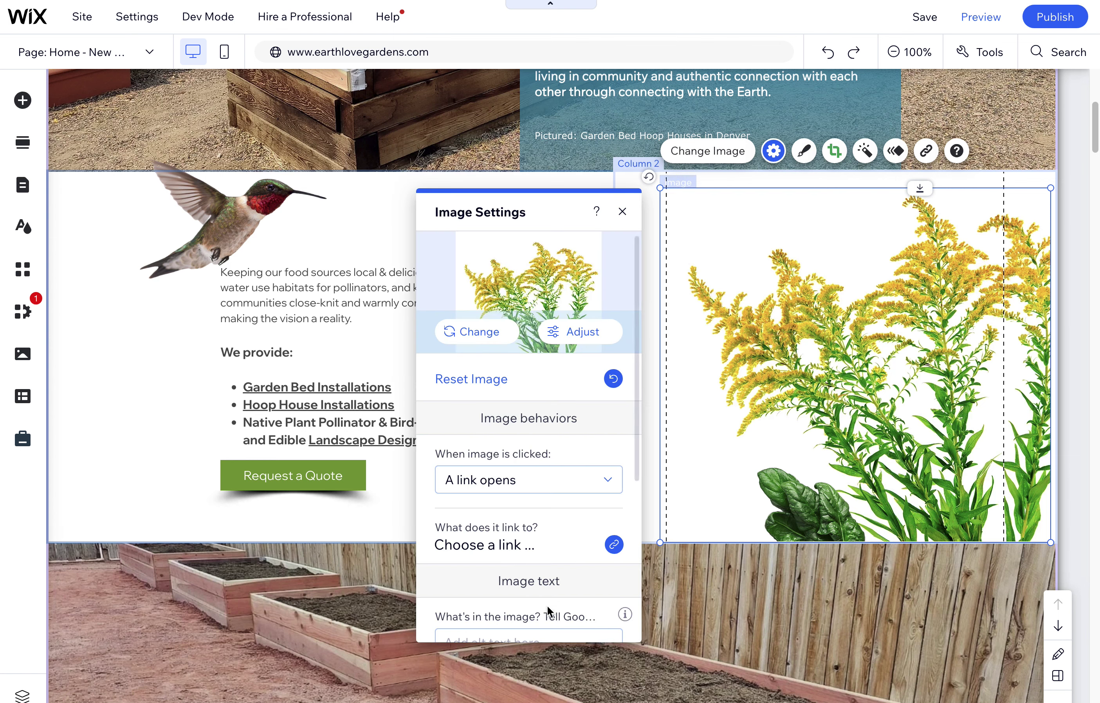
scroll(622, 583, "down", 5)
left_click(561, 464)
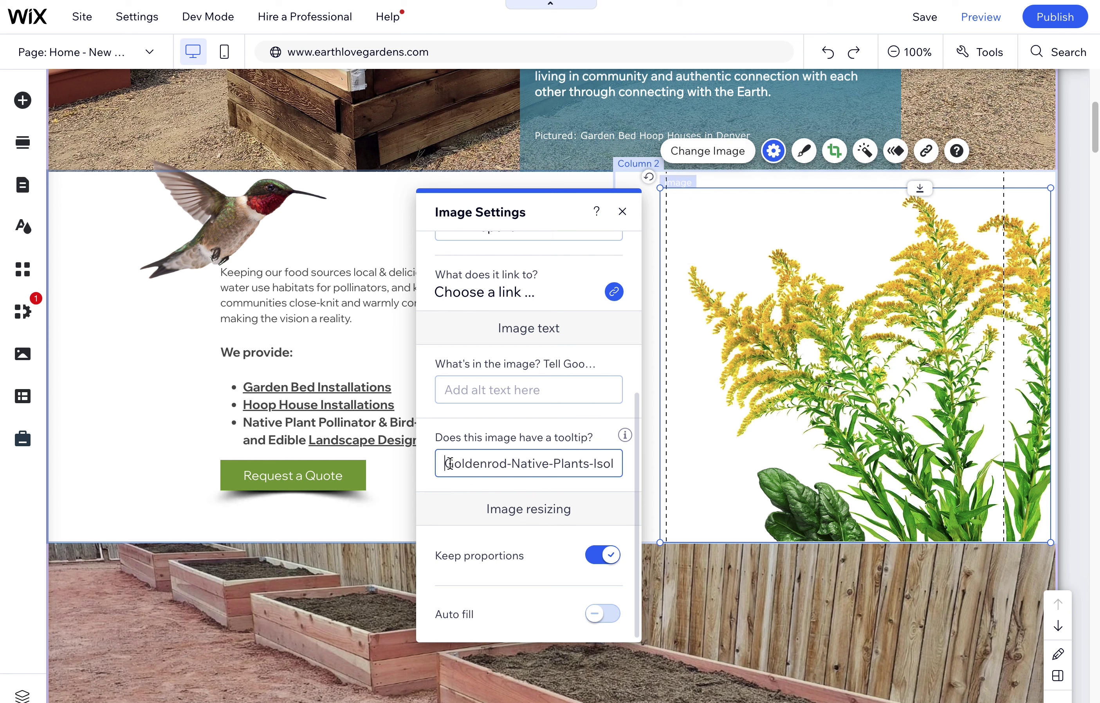
left_click_drag(454, 464, 919, 346)
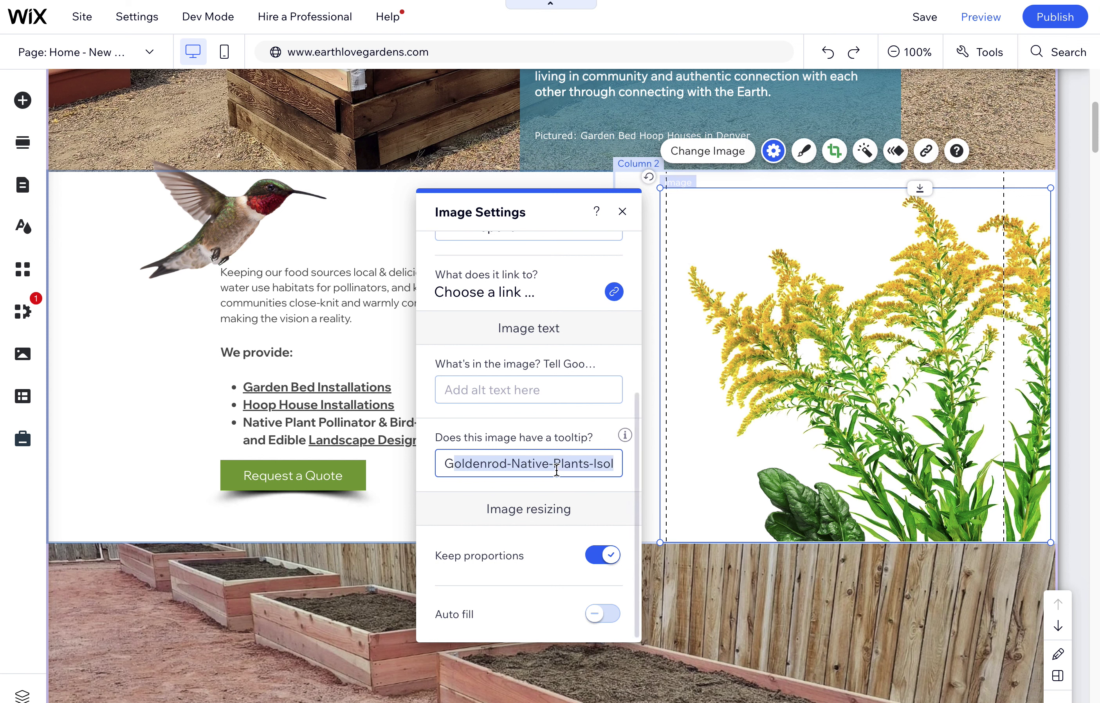
left_click(507, 463)
triple_click(506, 463)
scroll(588, 297, "up", 5)
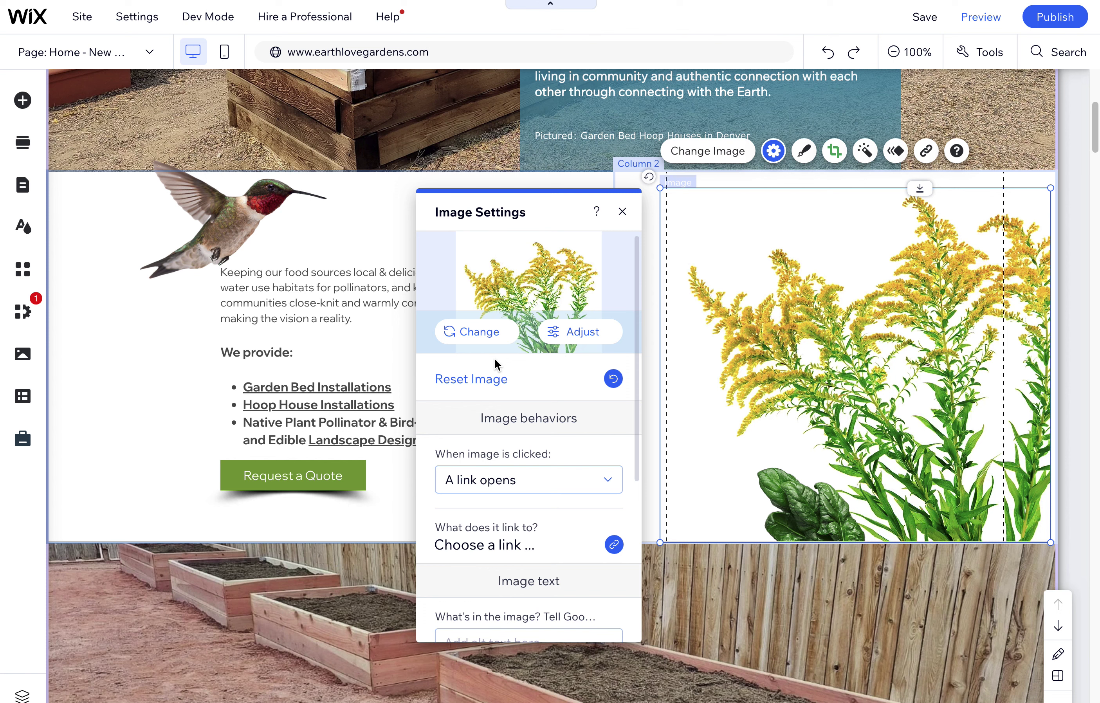
Step: Crop the goldenrod photo slightly from the top-left to 3000 x 2466 px and save
left_click(561, 344)
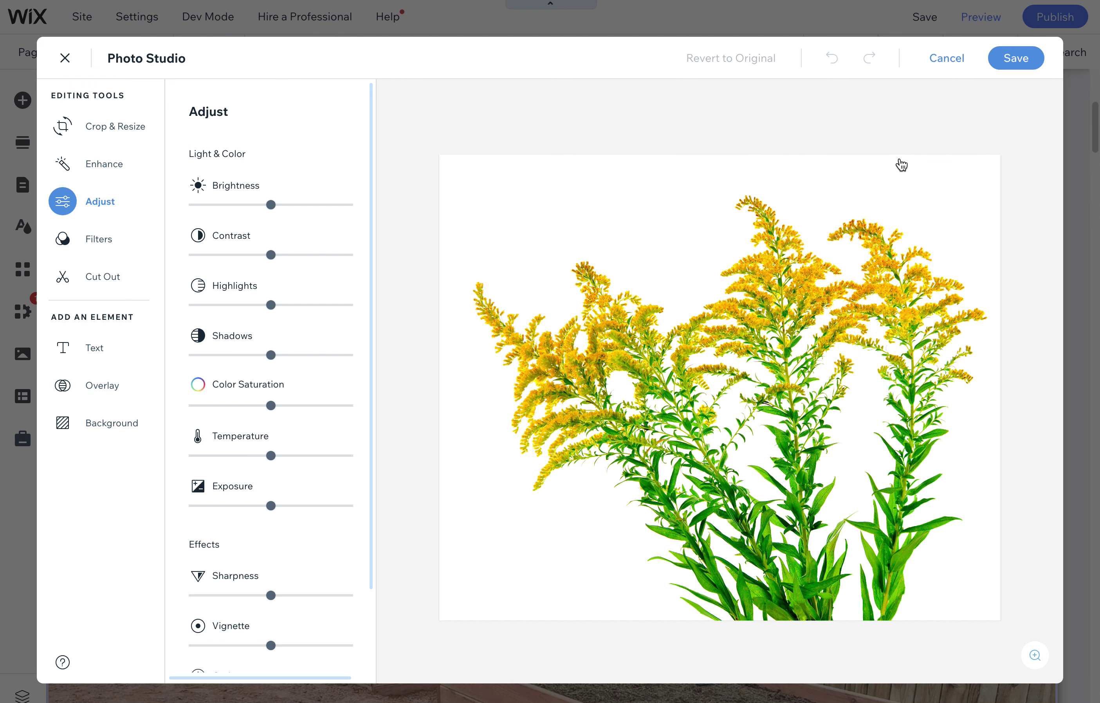
left_click(105, 131)
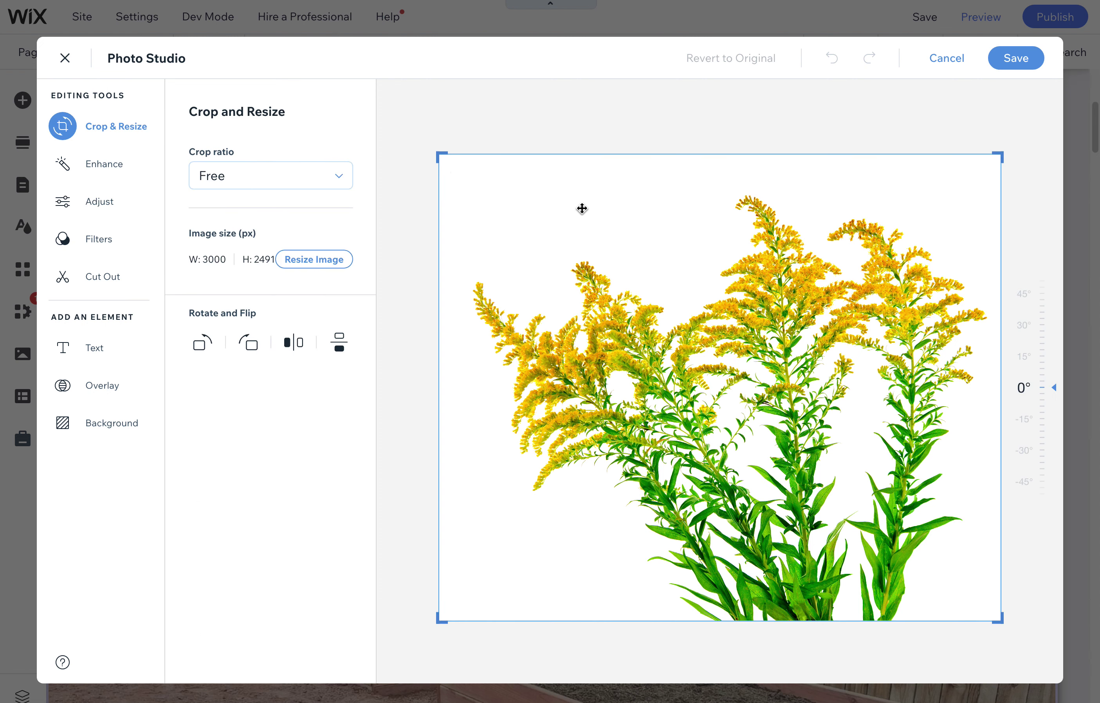
left_click_drag(442, 156, 440, 163)
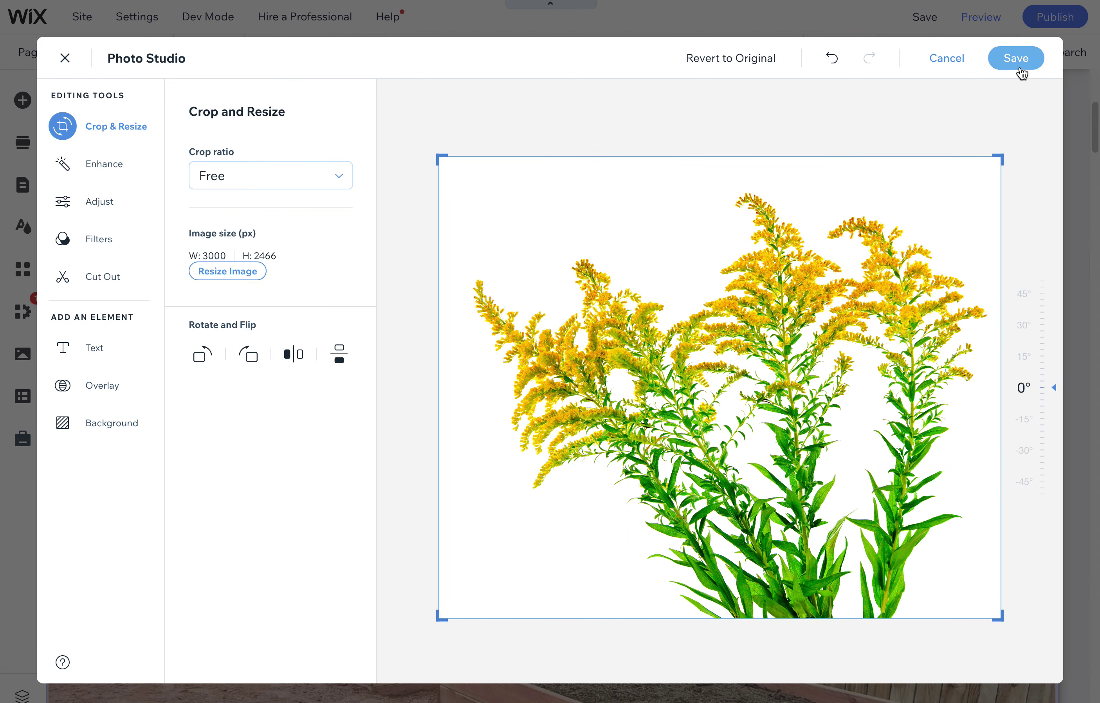
left_click(1020, 70)
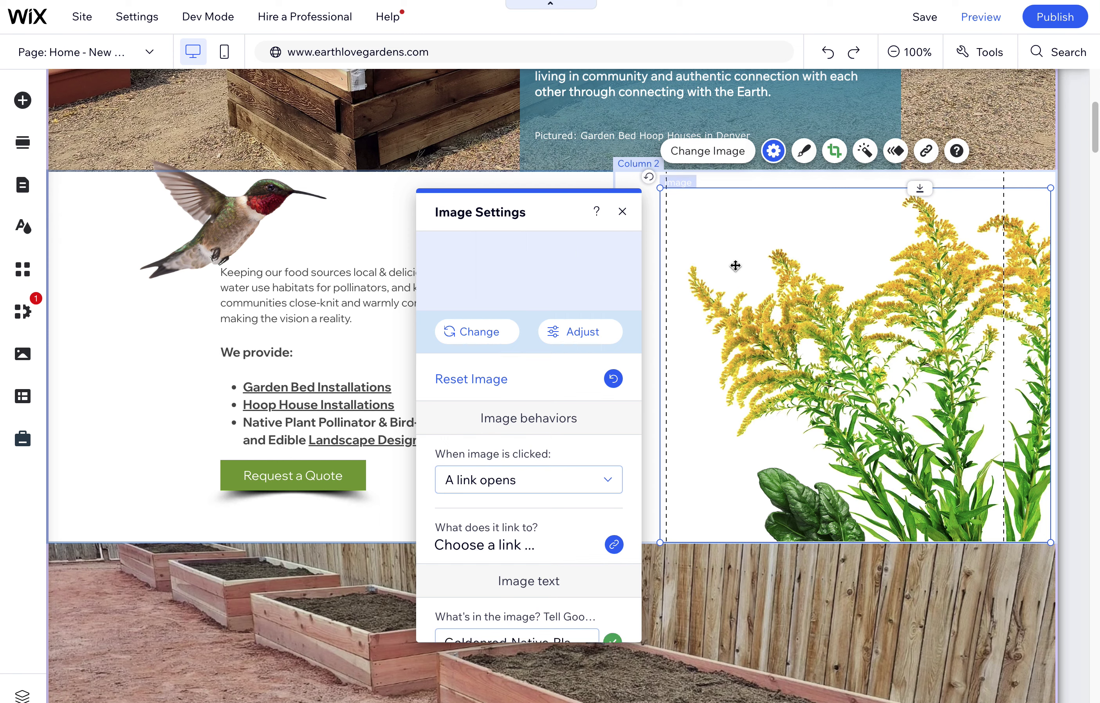
Step: Select Goldenrod-Native-Plants-Isolated_edited.jpg in the image picker, view its actions, and close the picker
left_click(476, 331)
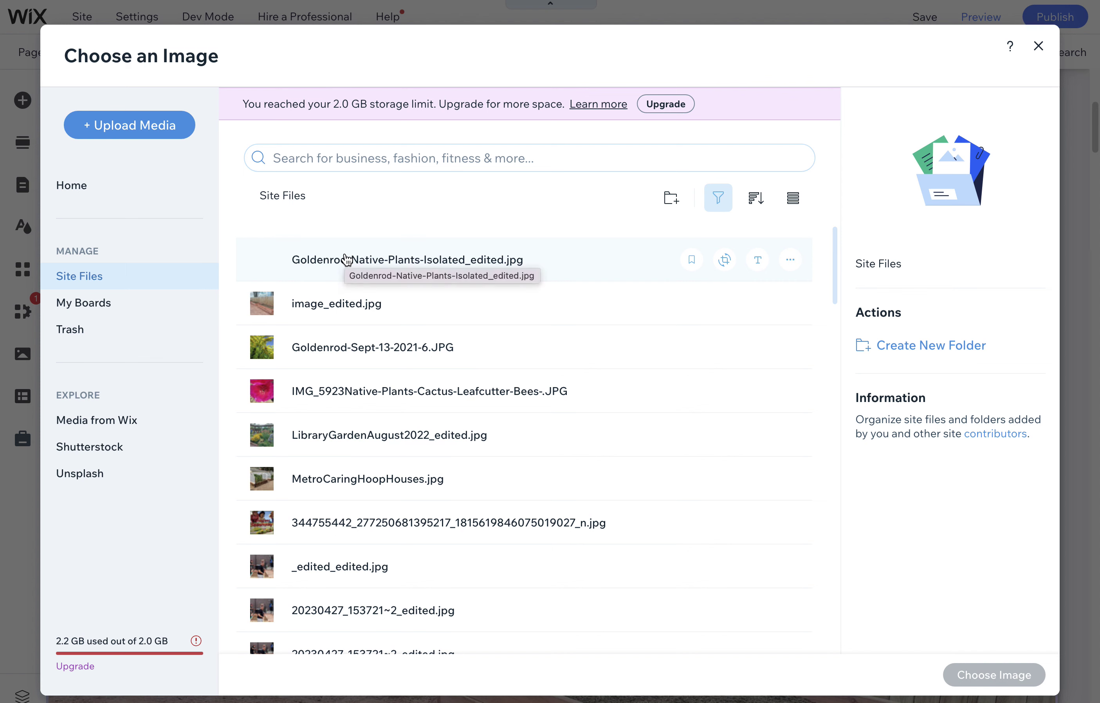
left_click(1039, 46)
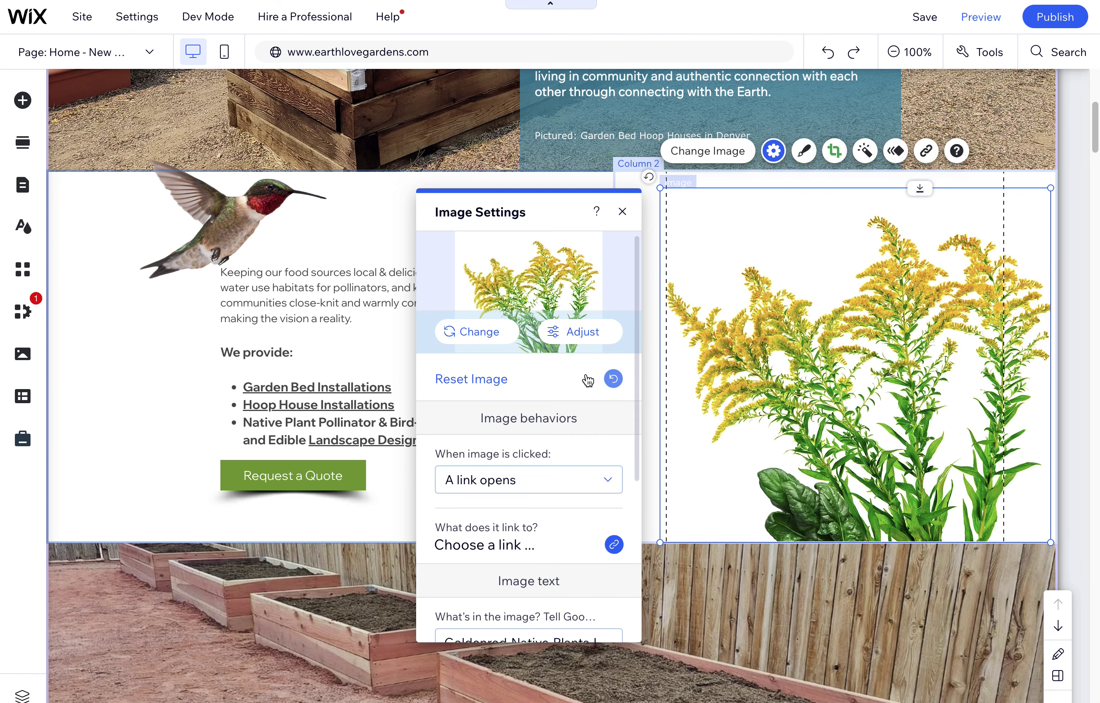
left_click(489, 332)
left_click(337, 266)
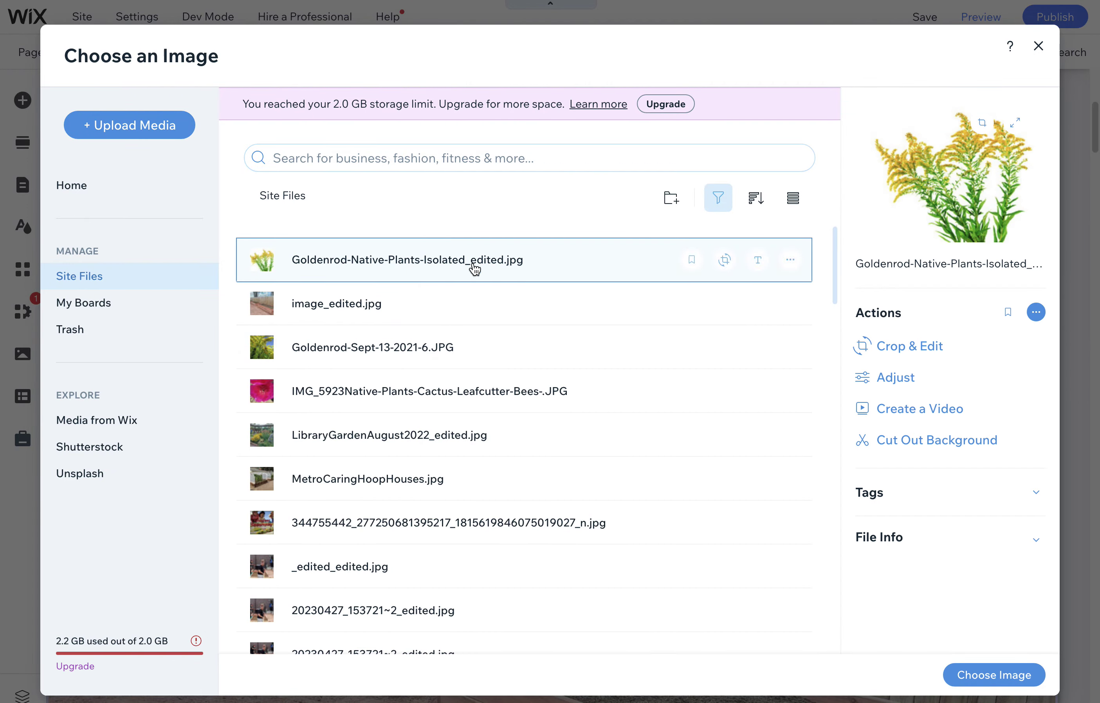
left_click(789, 260)
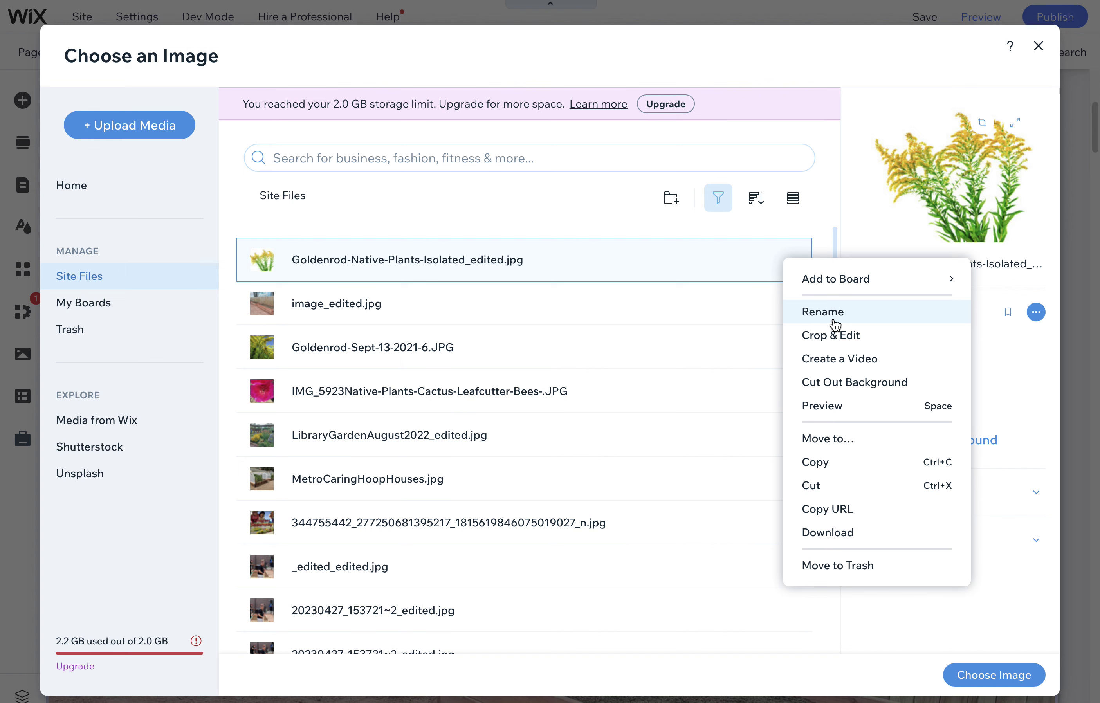
left_click(1038, 46)
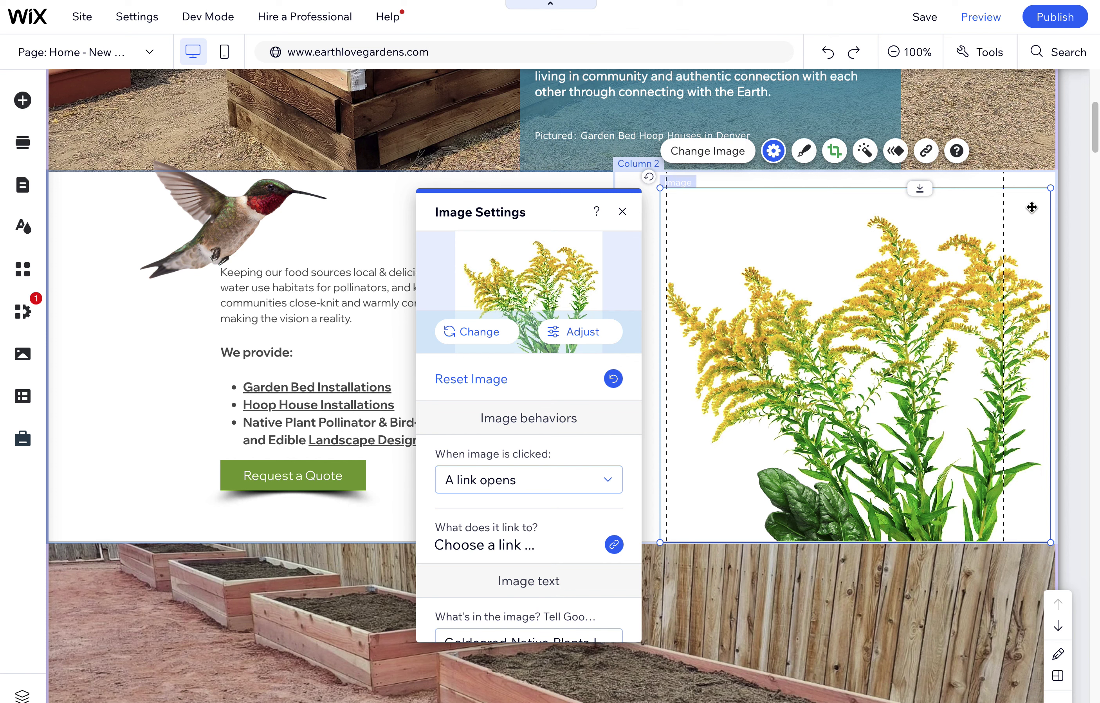
Step: Close Image Settings and bring up Change Slide Background for slide 1 of the top slideshow
left_click_drag(1094, 111, 1093, 81)
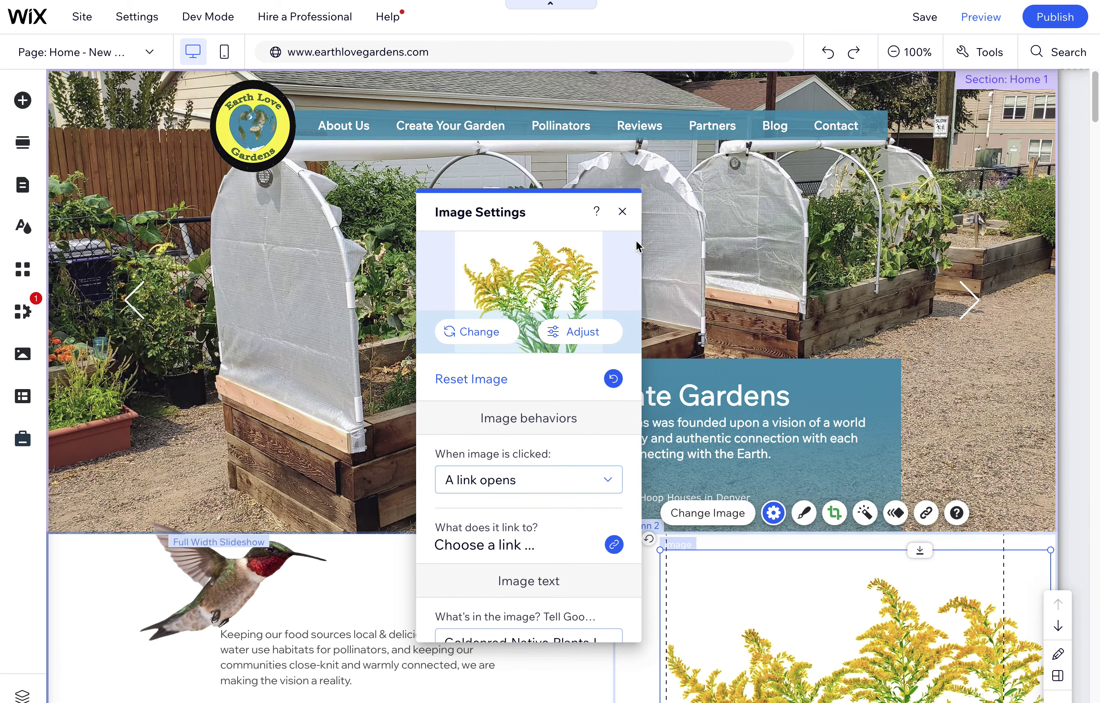
left_click(623, 213)
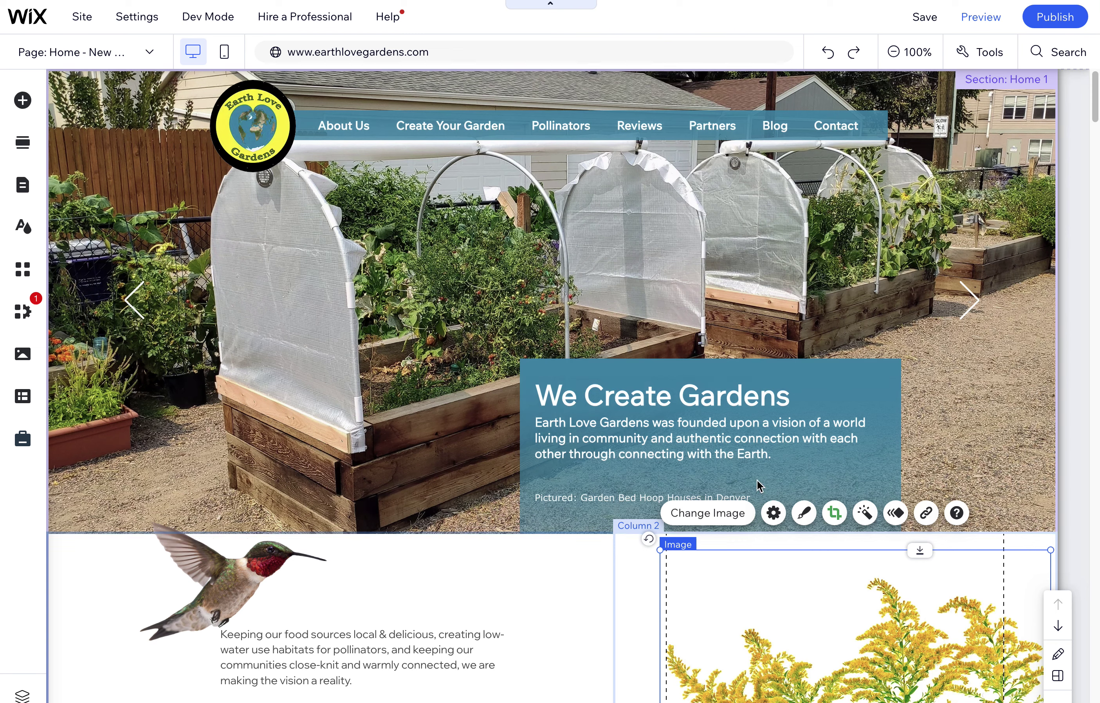
left_click(350, 477)
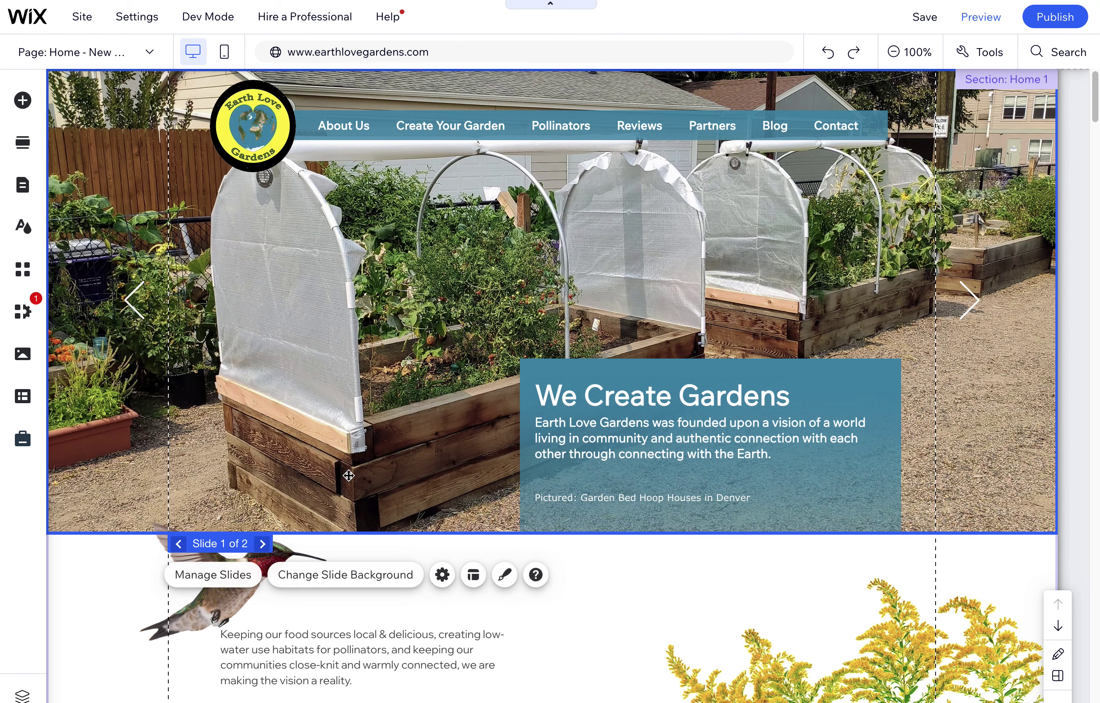
left_click(342, 582)
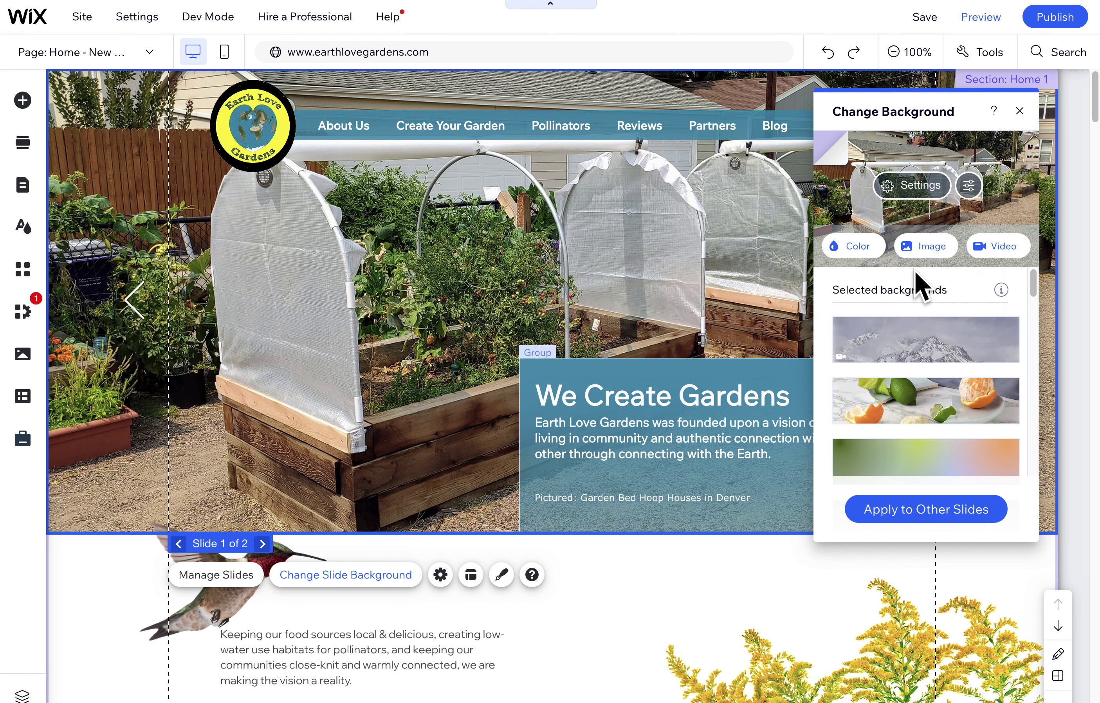
left_click(919, 257)
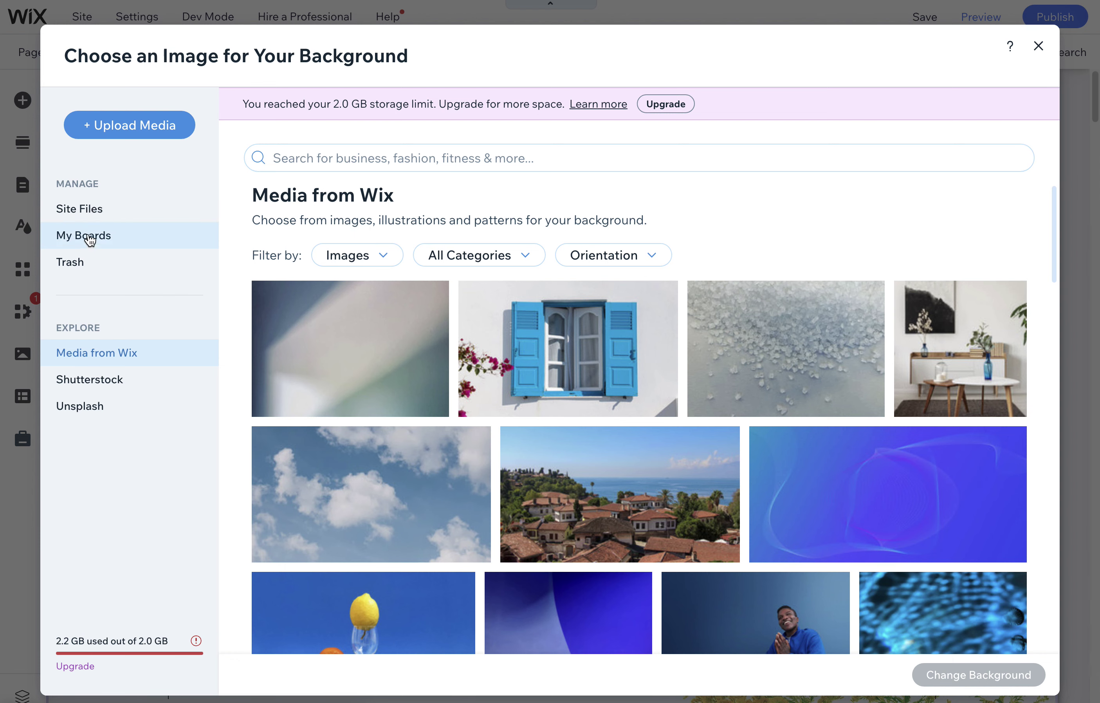
left_click(96, 215)
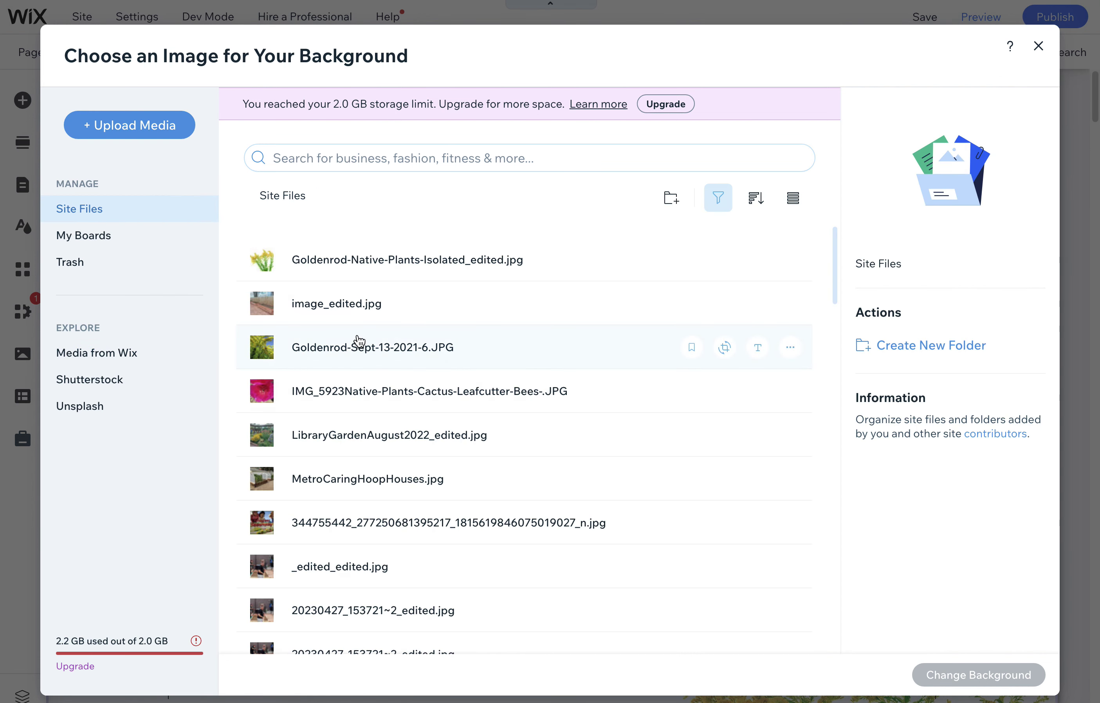
left_click(763, 205)
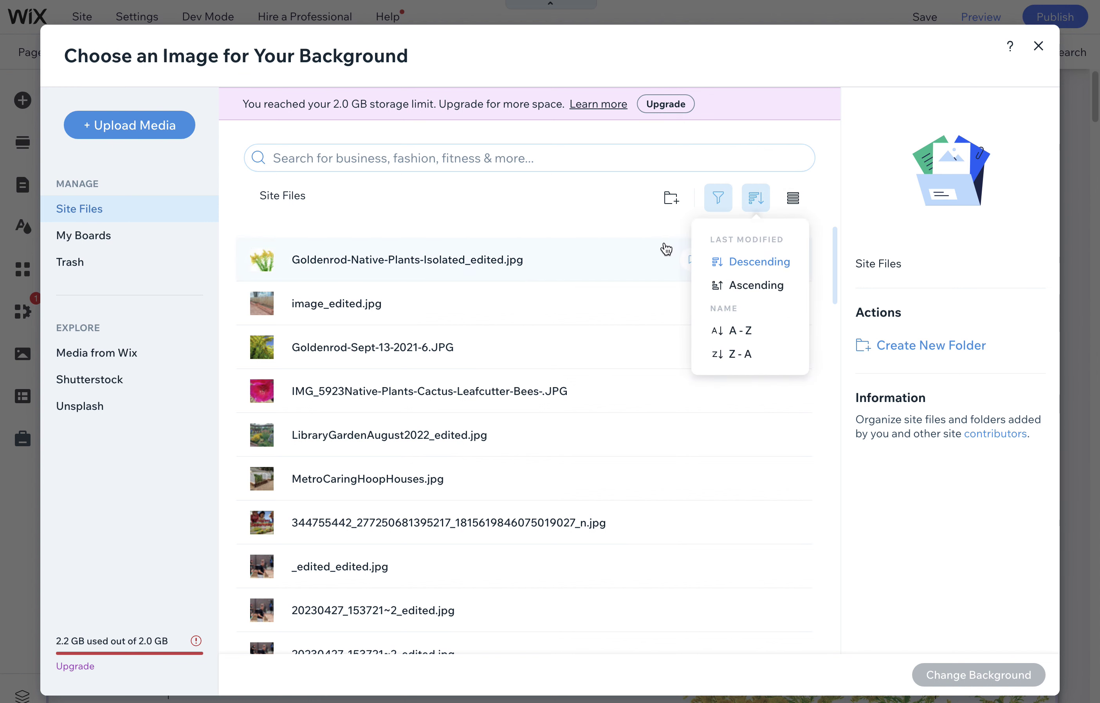
left_click(729, 209)
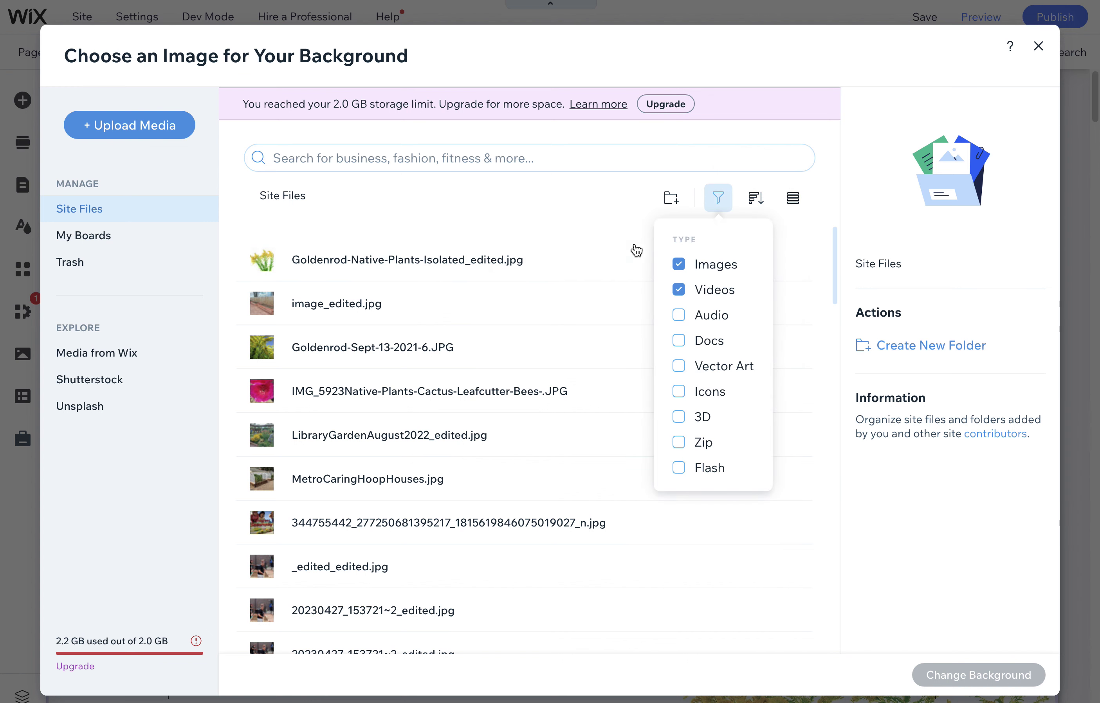
left_click(677, 266)
left_click(729, 206)
left_click(719, 203)
left_click(680, 292)
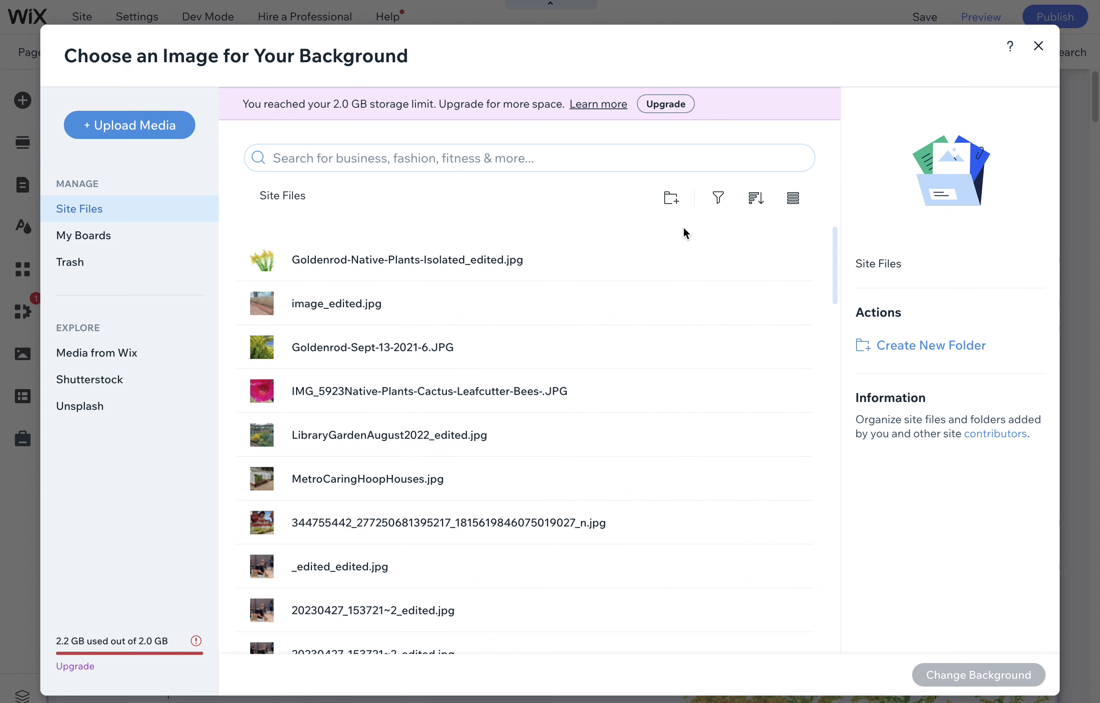
mouse_move(544, 255)
left_click(761, 203)
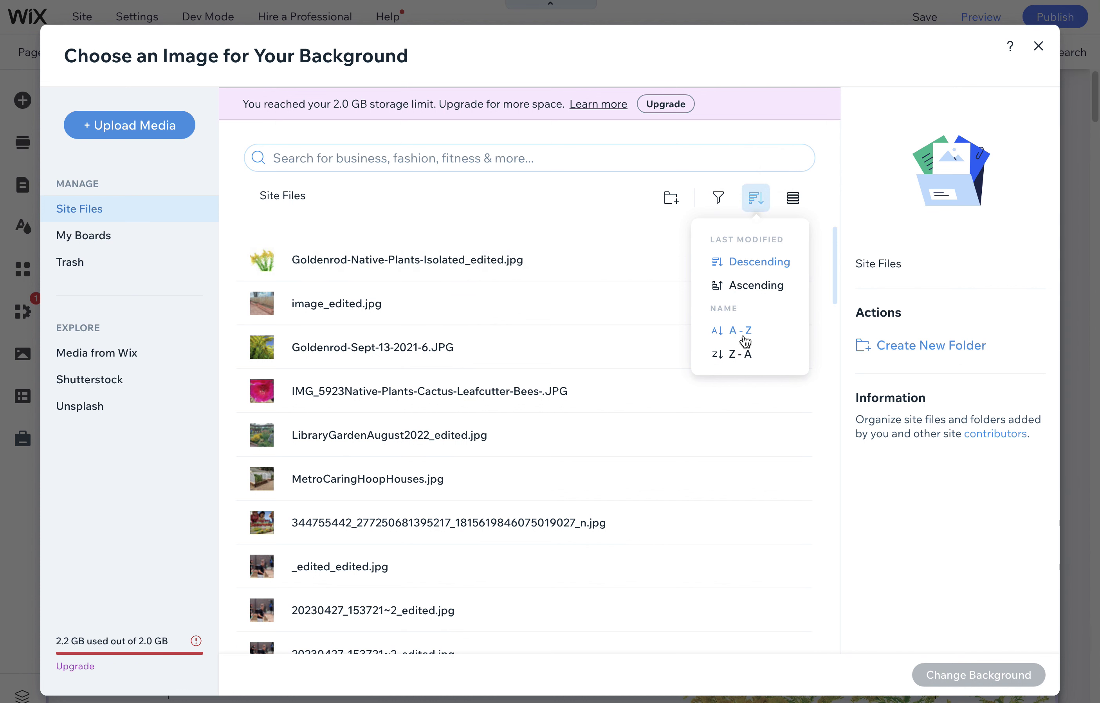
left_click(604, 217)
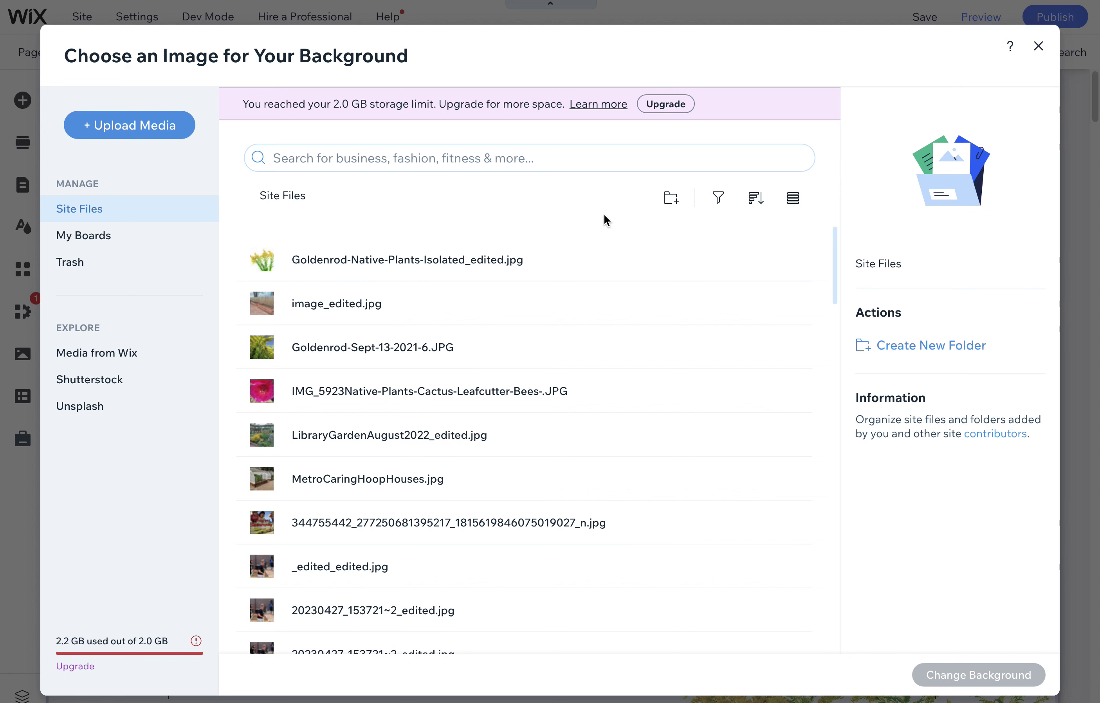
Step: Inspect Goldenrod-Native-Plants-Isolated_edited.jpg's file info (1.5MB, 3000x2466px) and briefly open its actions menu
mouse_move(761, 254)
left_click(483, 273)
left_click(878, 541)
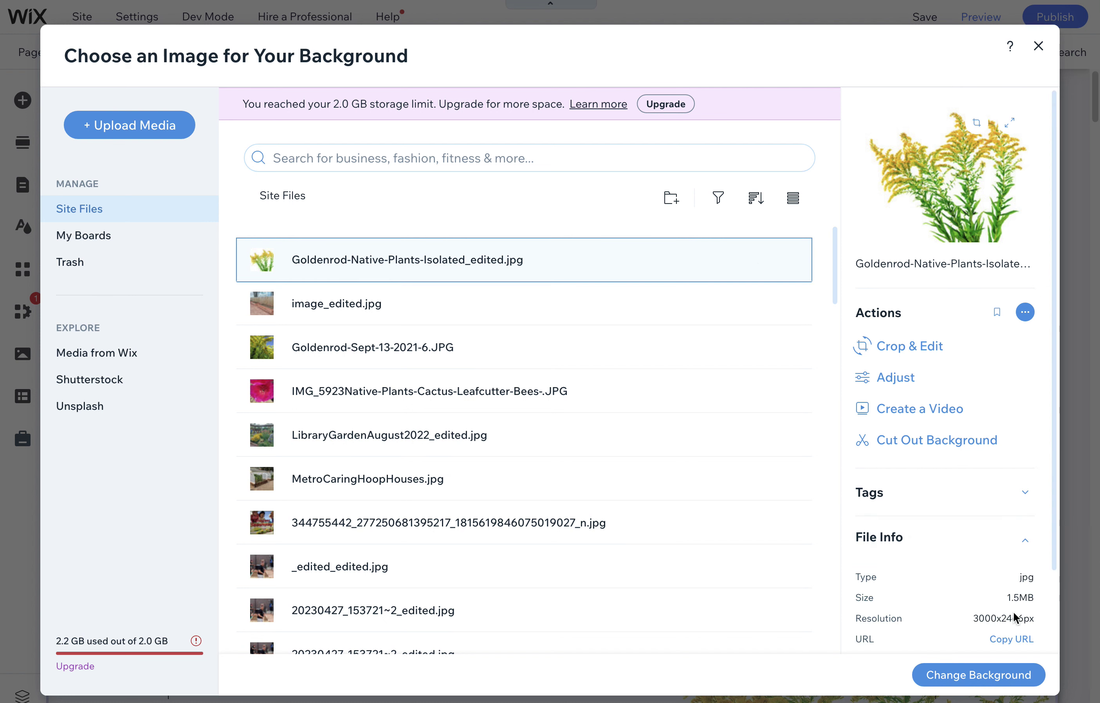
left_click_drag(1038, 619, 975, 618)
left_click(110, 641)
left_click_drag(1055, 548, 1054, 638)
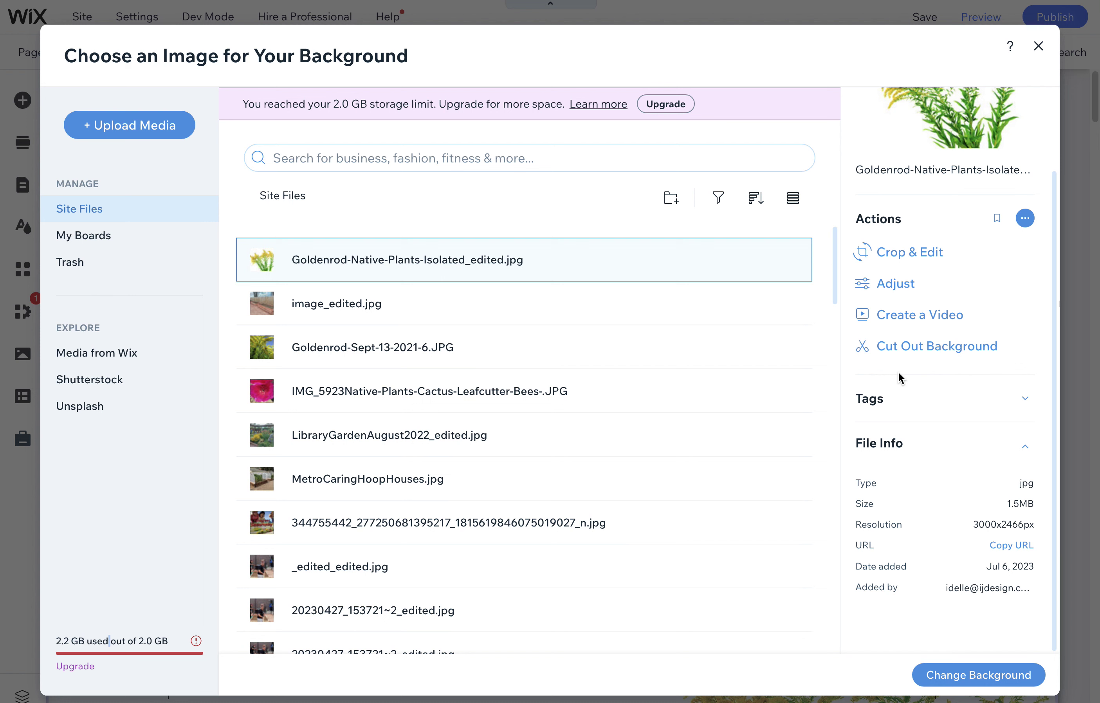
left_click(1025, 218)
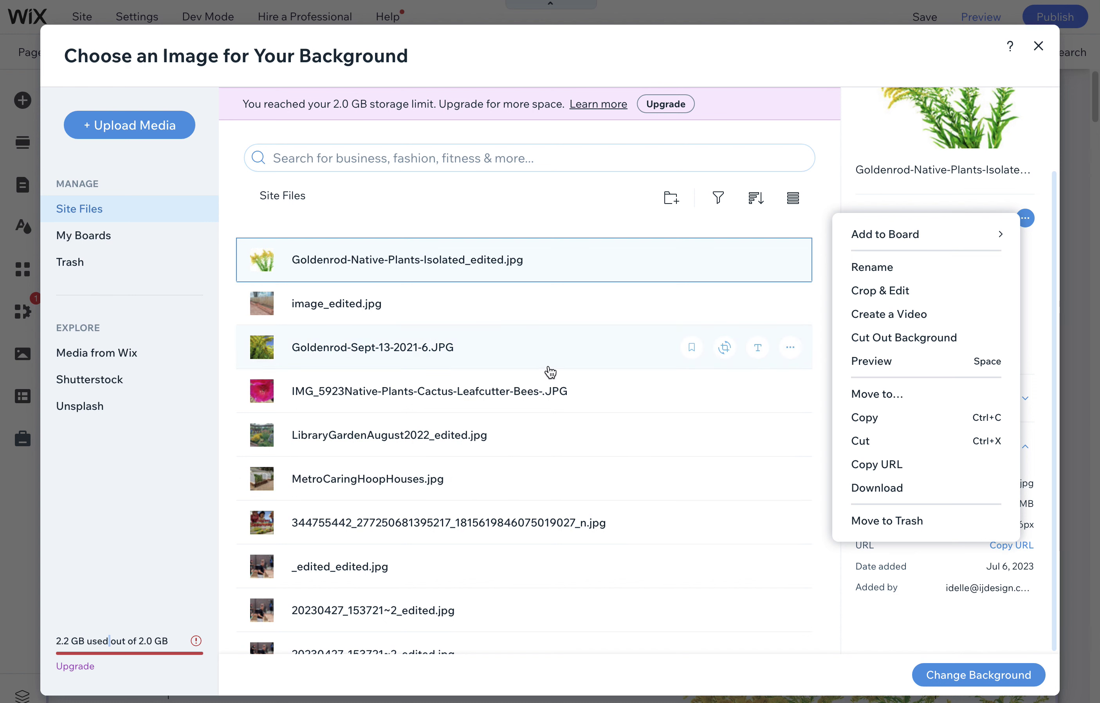
left_click(822, 218)
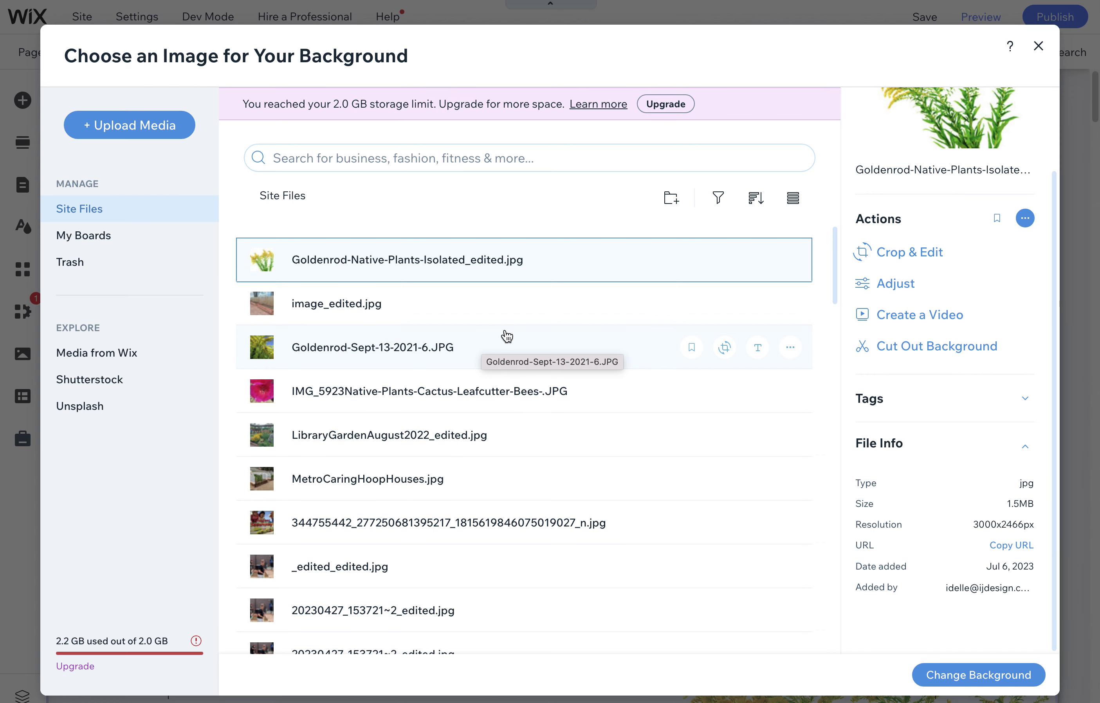
Step: Close the background image library and the Change Background panel
left_click(1039, 48)
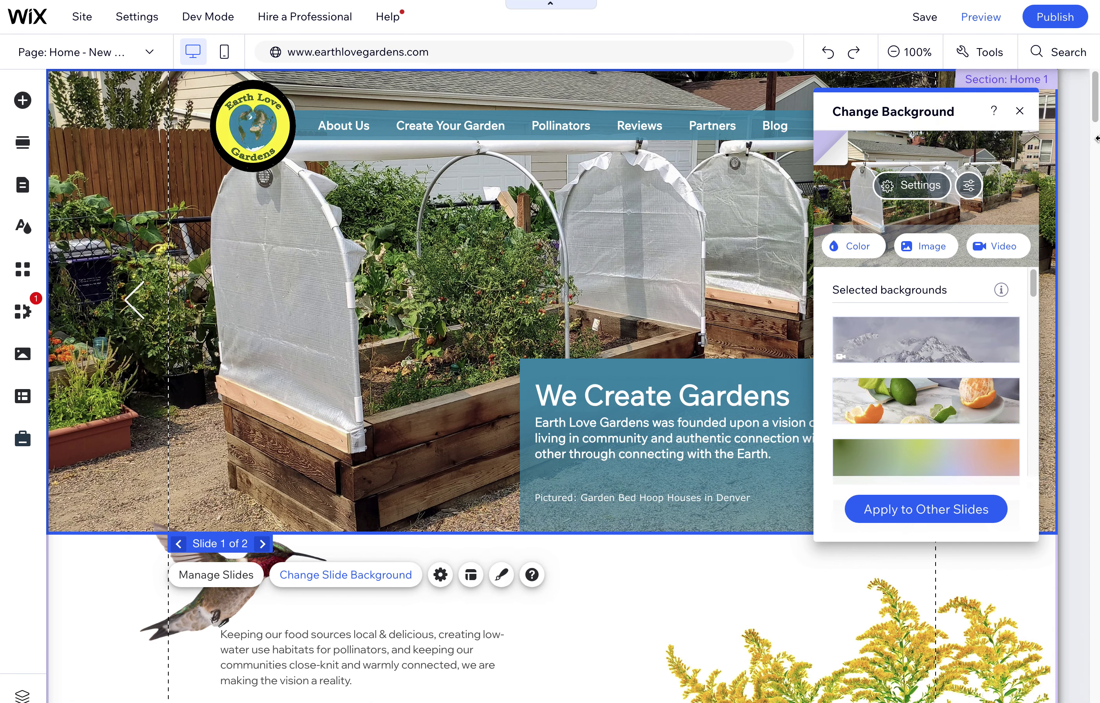
left_click_drag(1088, 129, 1095, 160)
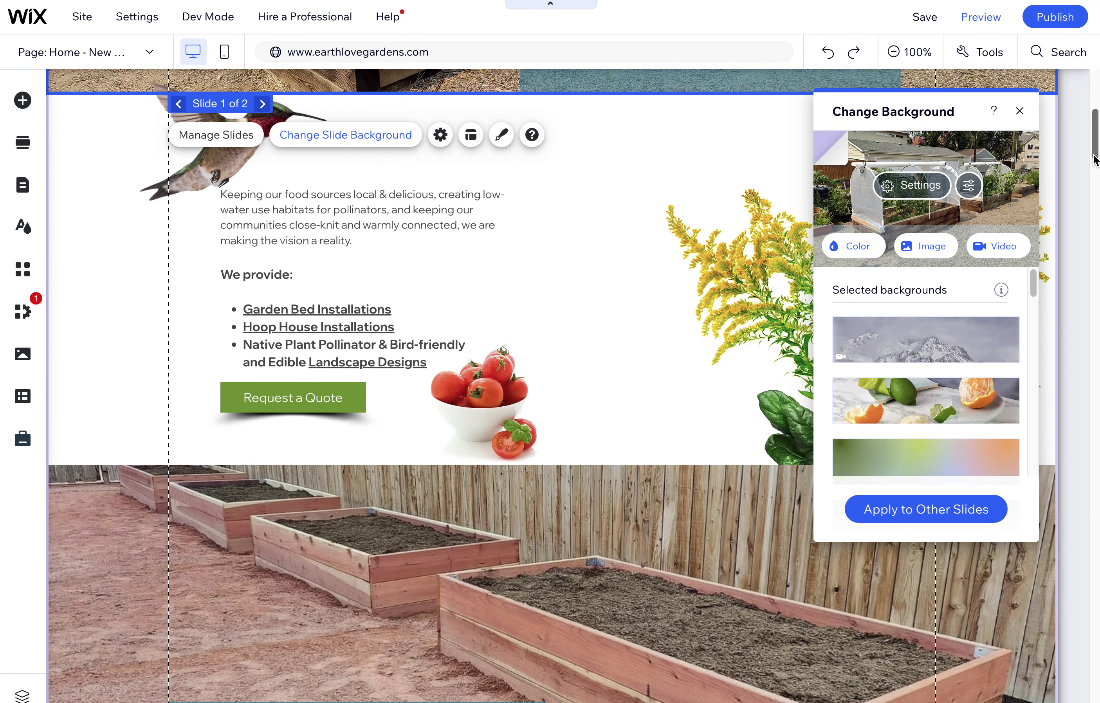
left_click(575, 275)
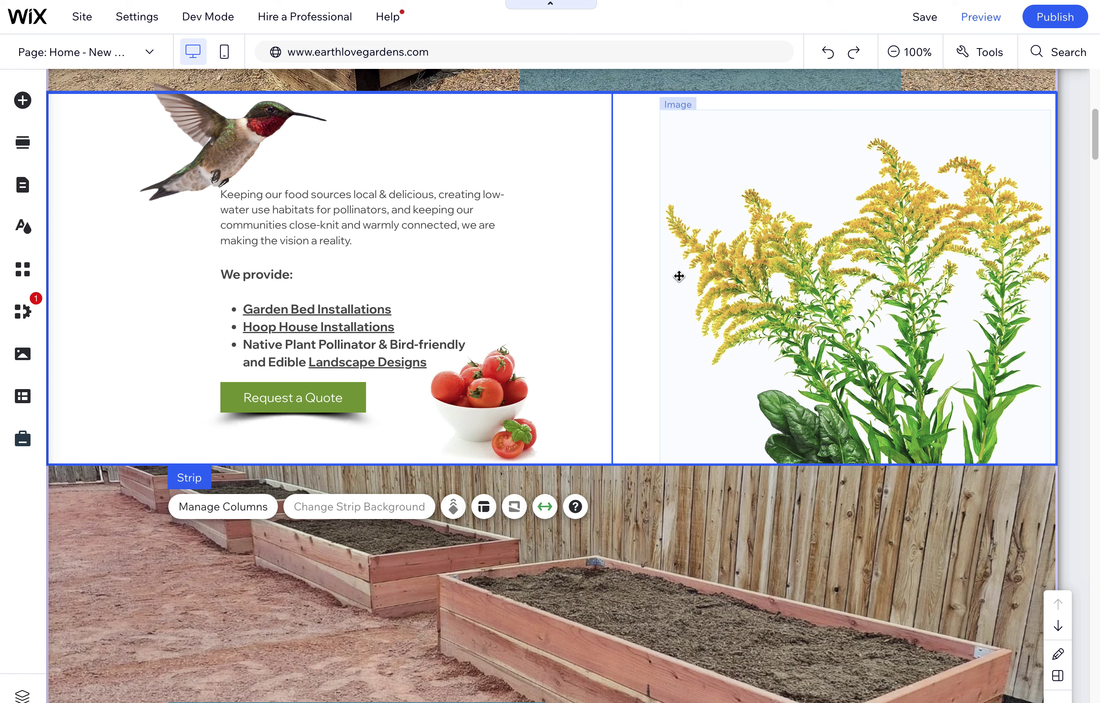
Step: Select the goldenrod image and try Change Image and Crop, cancelling both without changes
left_click(751, 265)
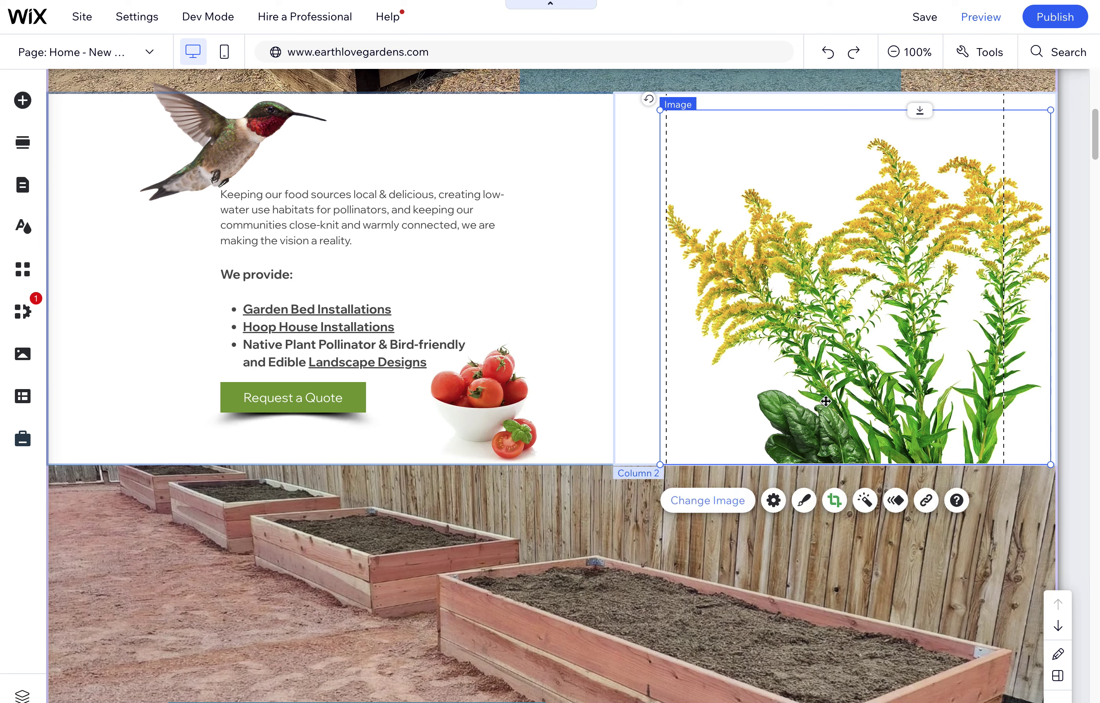
left_click(727, 502)
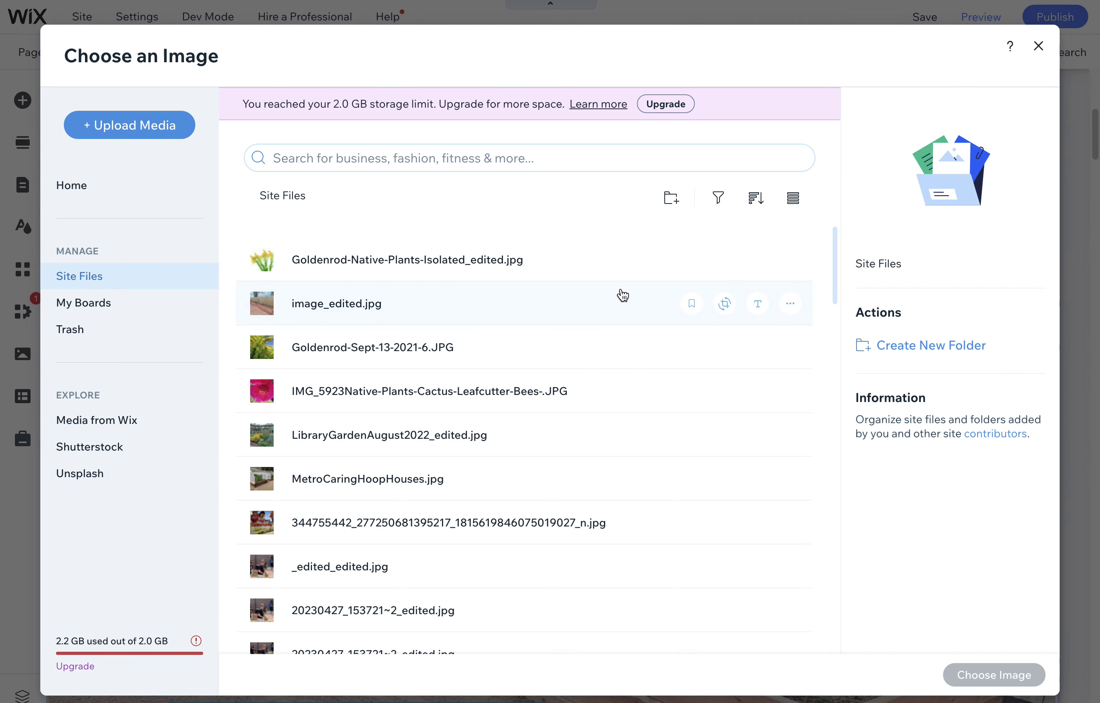
left_click(1039, 46)
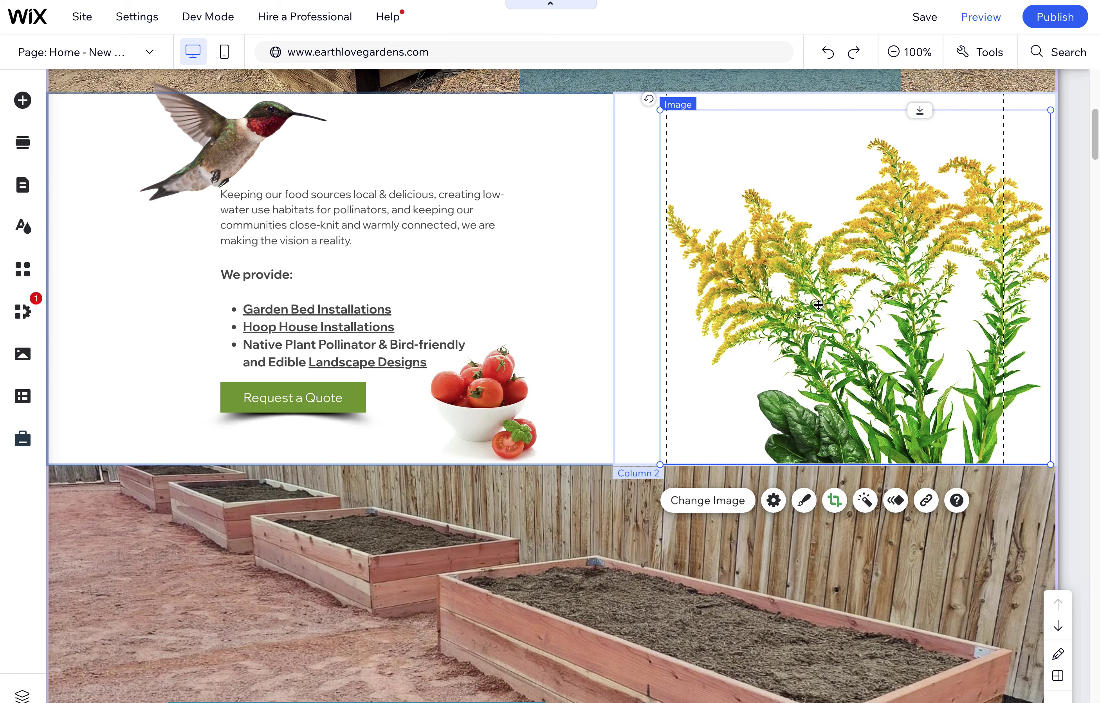
left_click(834, 501)
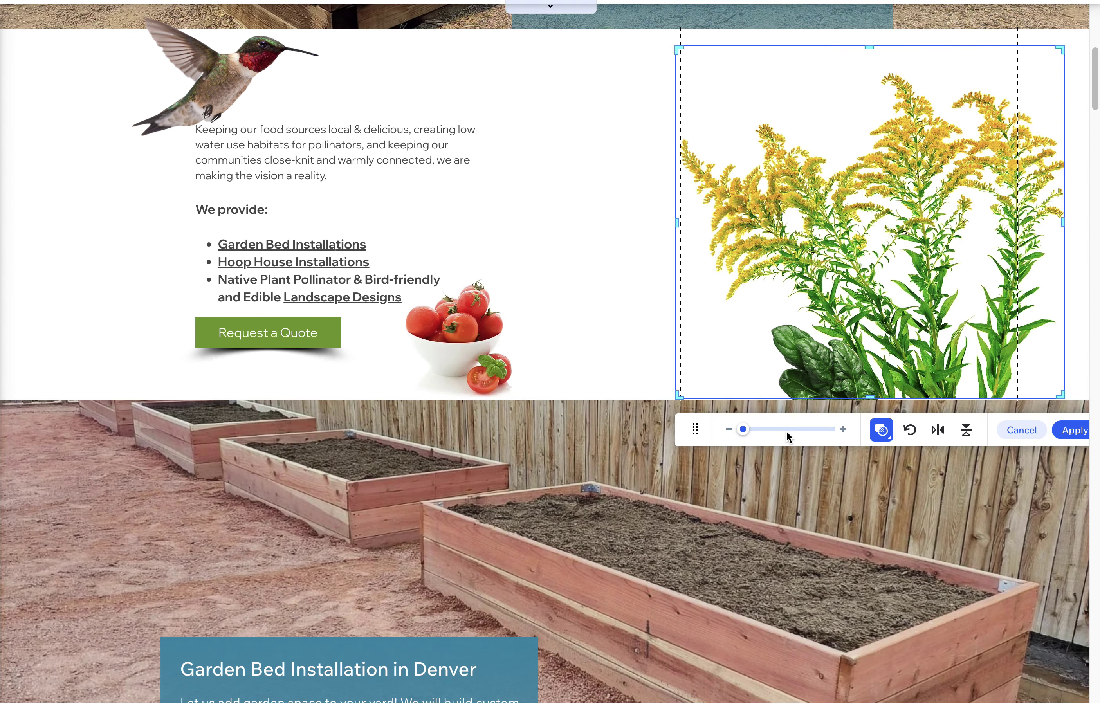
left_click(1022, 430)
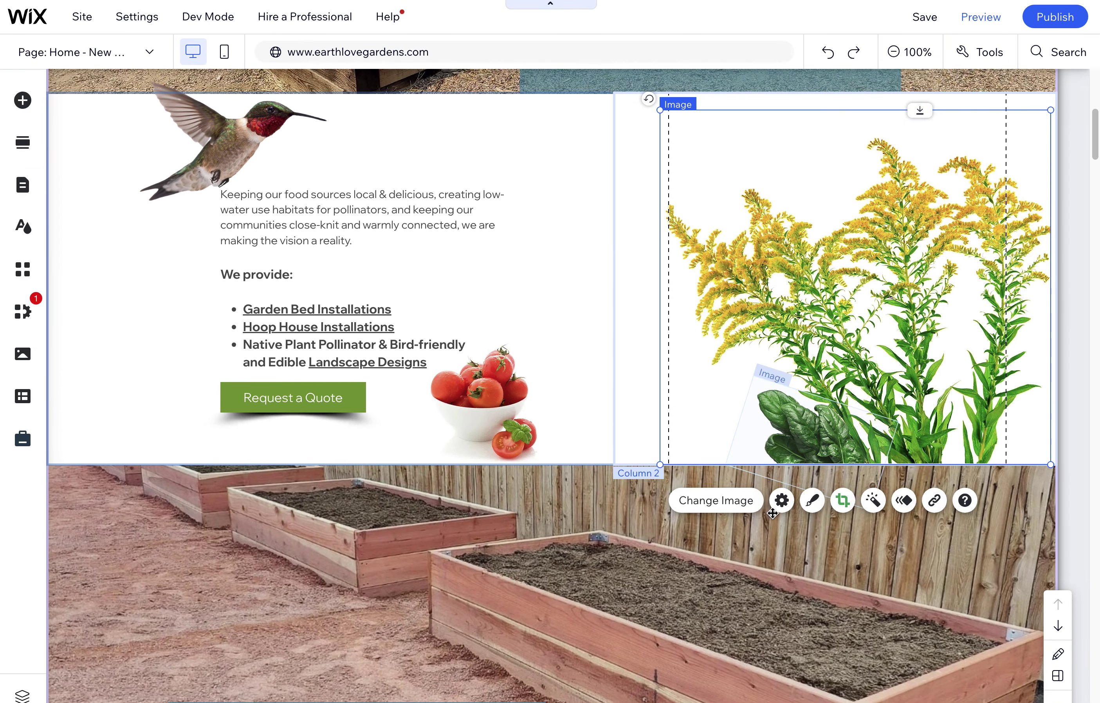
Step: Look through the goldenrod image's Settings panel, then close it
left_click(775, 500)
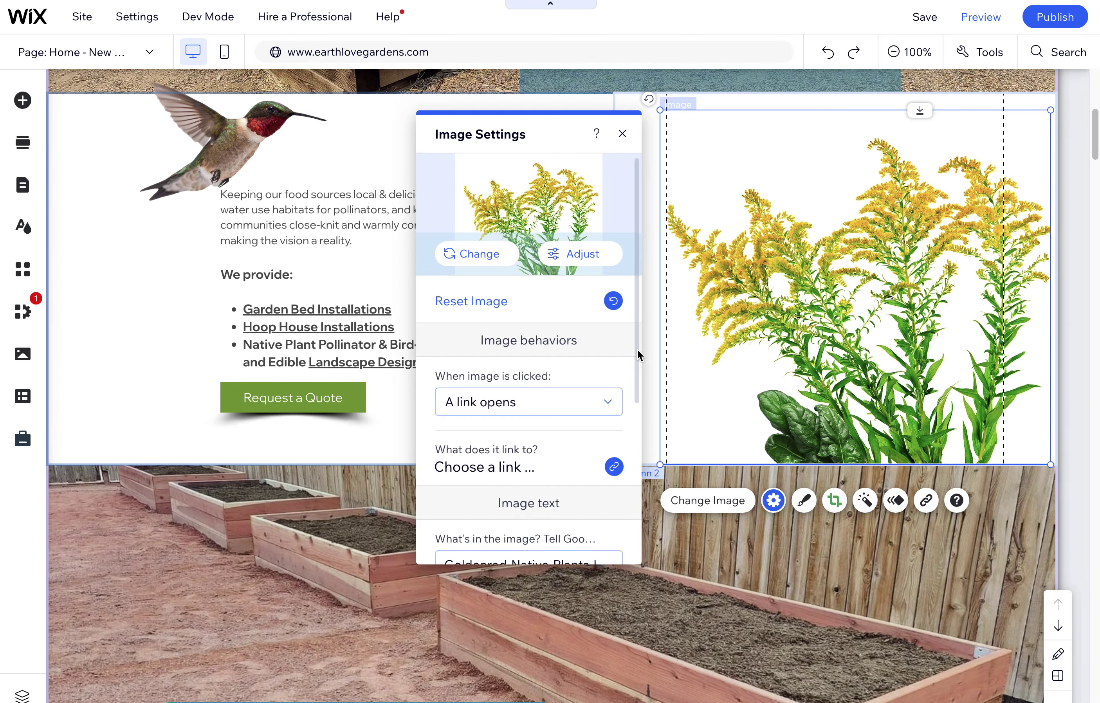
scroll(638, 370, "down", 5)
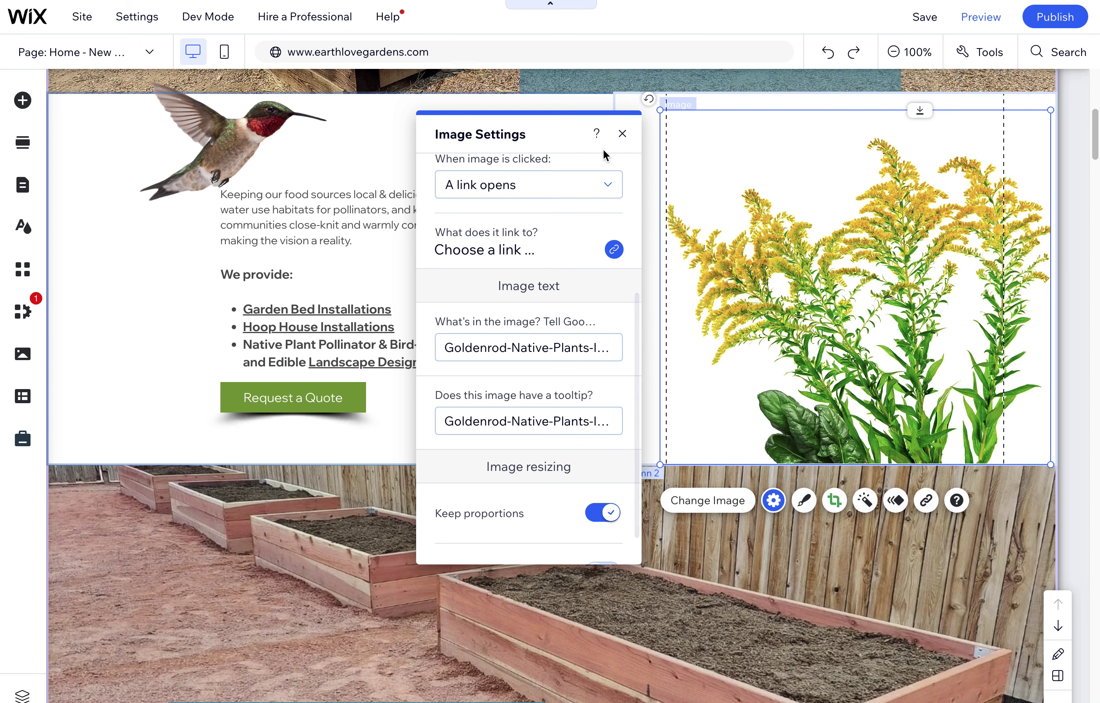
left_click(623, 134)
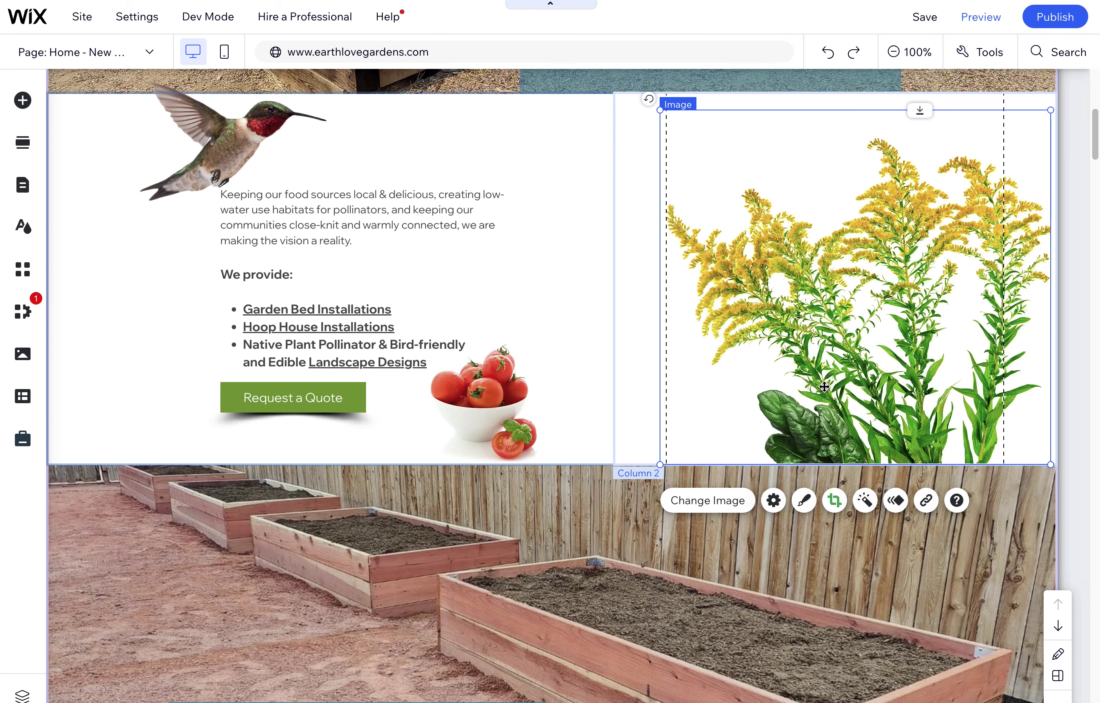
scroll(501, 424, "up", 10)
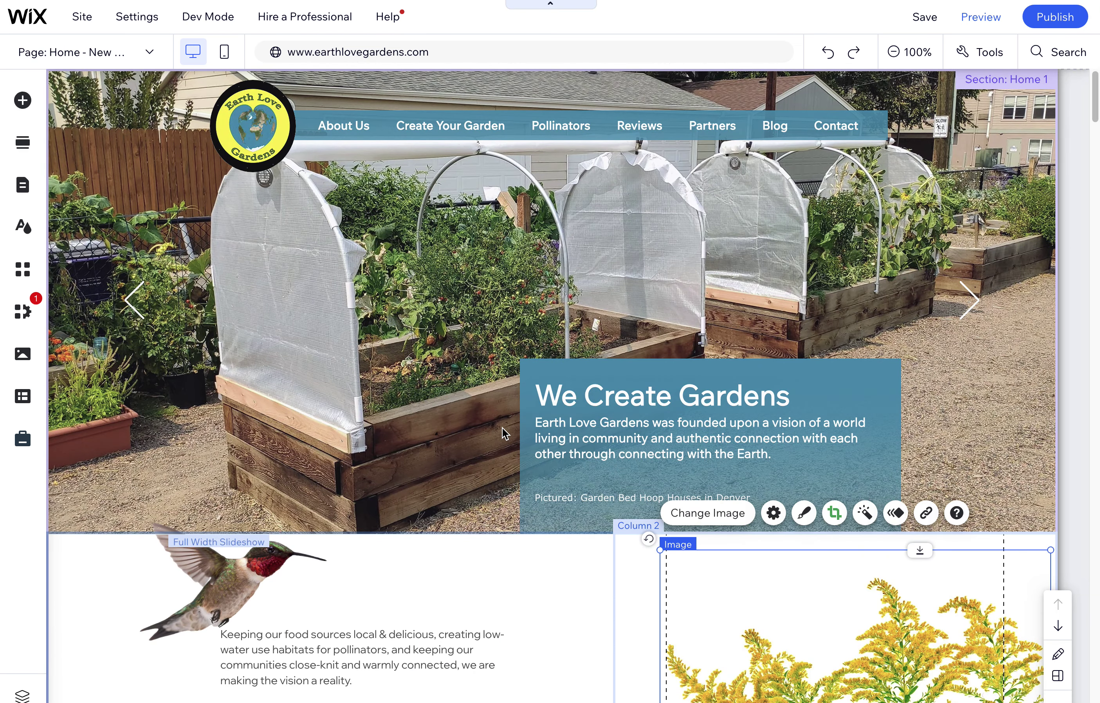